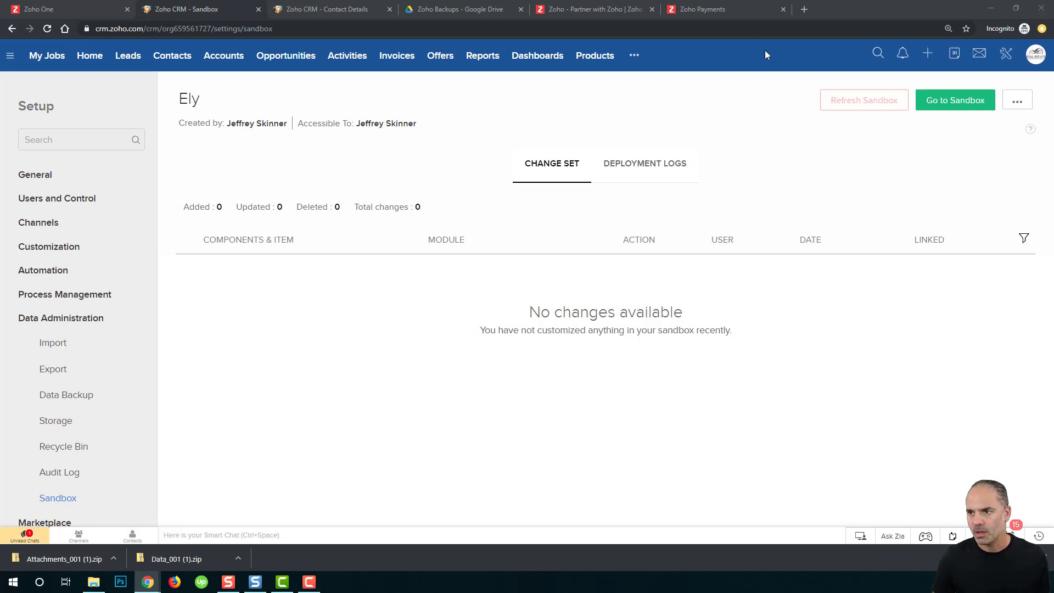
# Step: Switch from the CRM sandbox page to the Zoho One apps grid
pyautogui.click(68, 9)
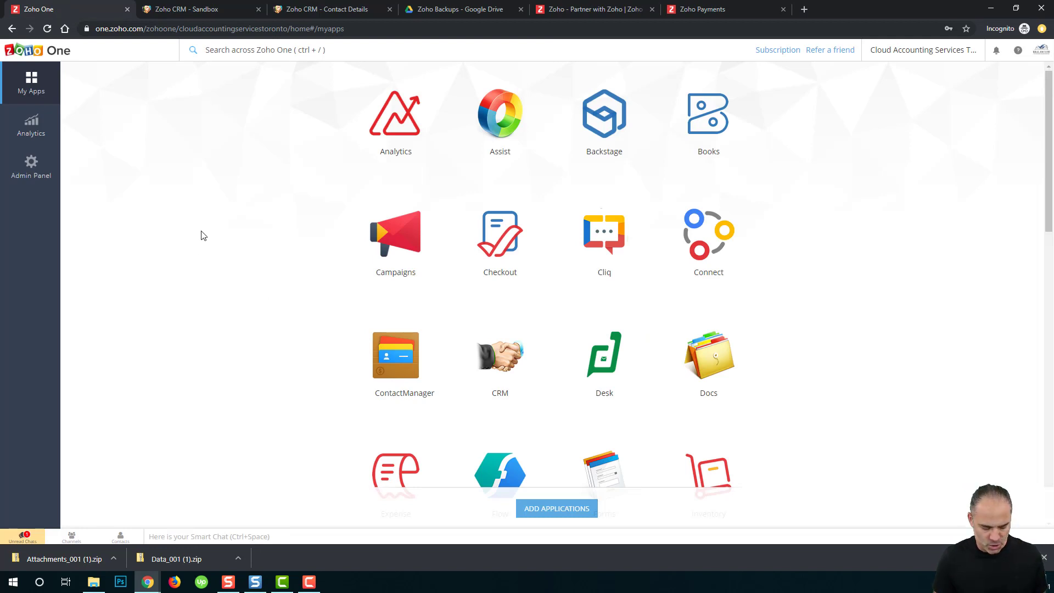
# Step: Locate the Flow app in My Apps via page search and launch Zoho Flow
pyautogui.hotkey('ctrl', 'f')
pyautogui.write('flo')
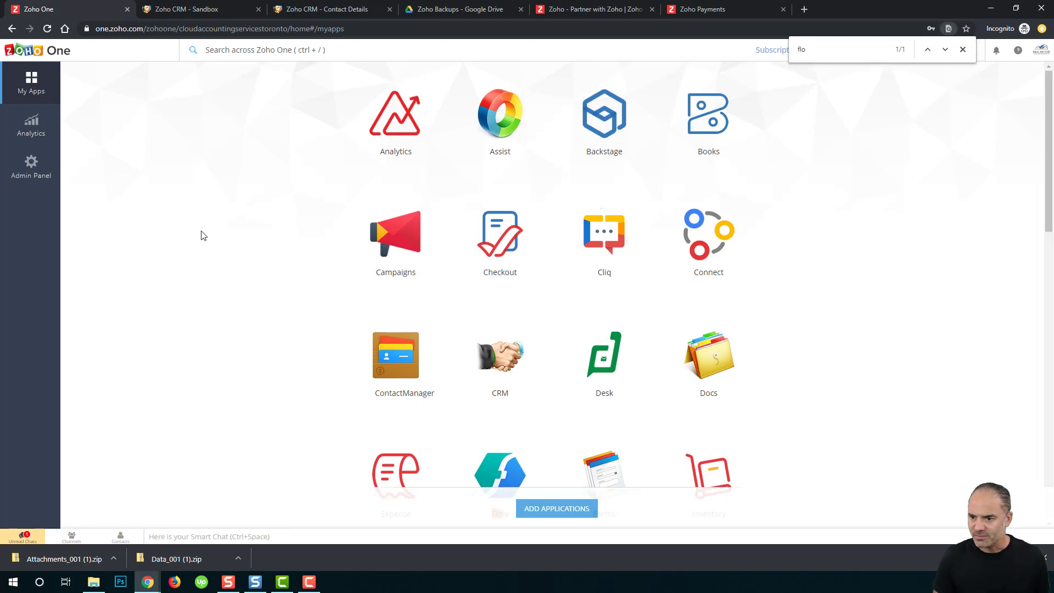
pyautogui.scroll(-2, 234, 294)
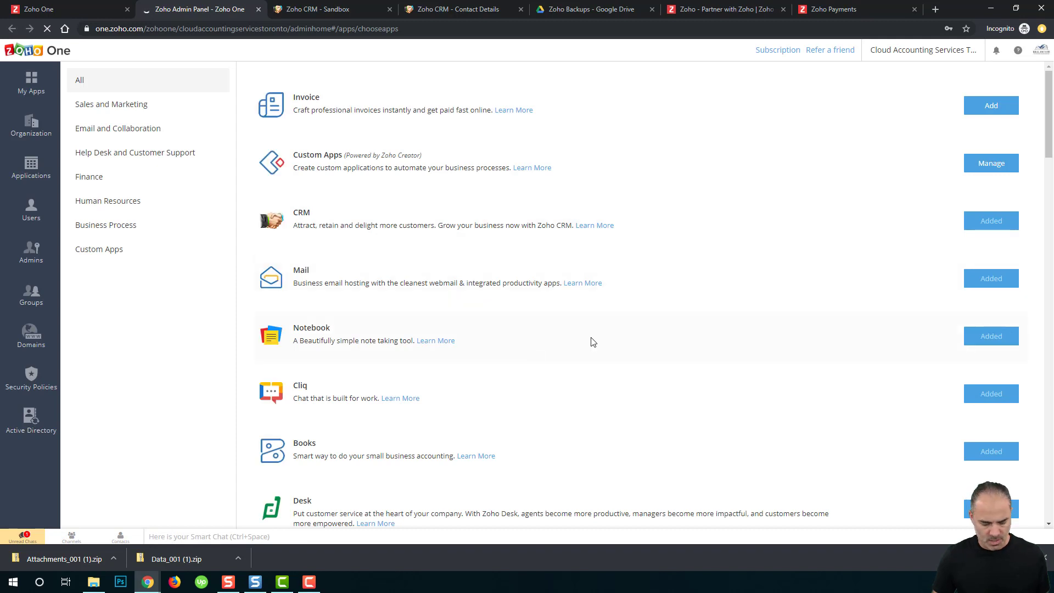
pyautogui.hotkey('ctrl', 'f')
pyautogui.write('flow')
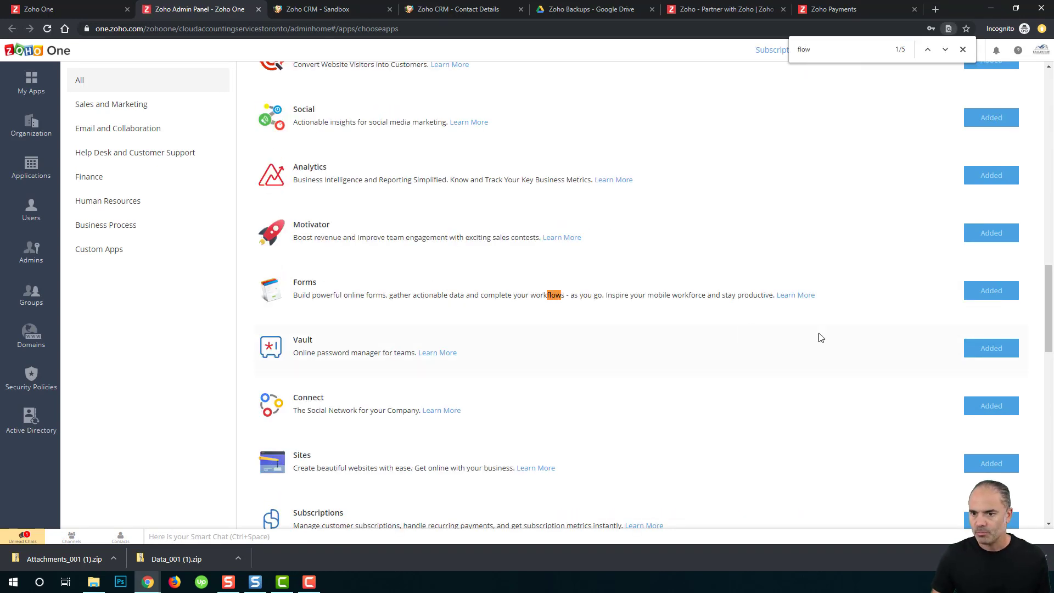
pyautogui.press('Return')
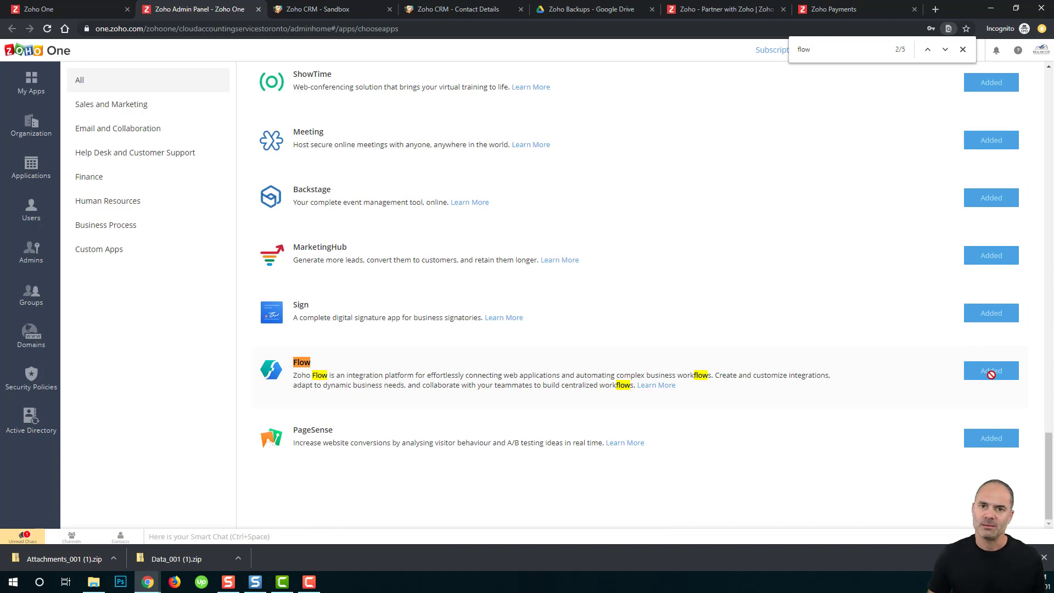
pyautogui.click(98, 12)
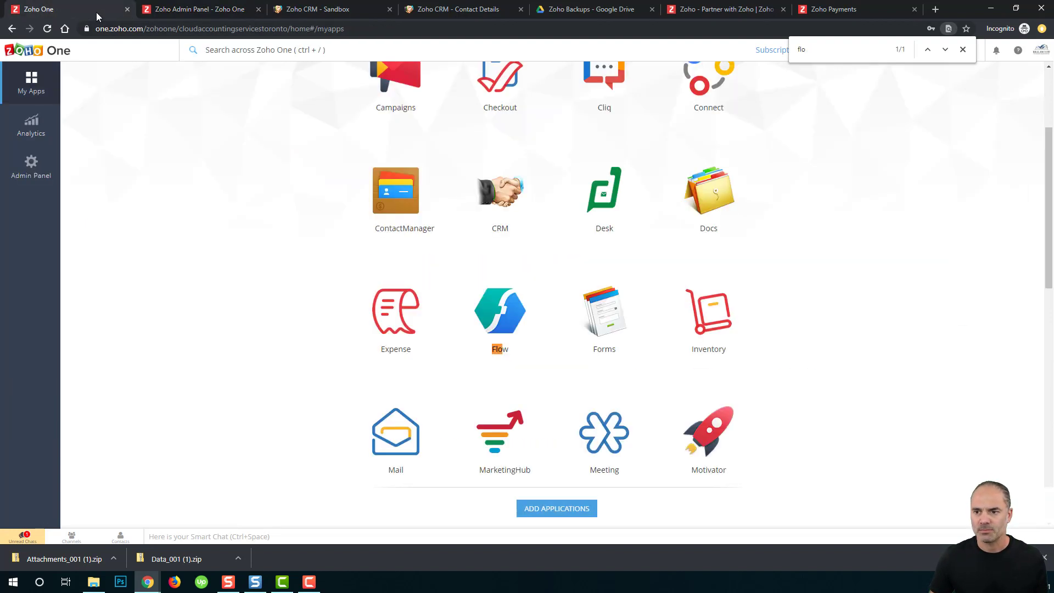
pyautogui.click(504, 330)
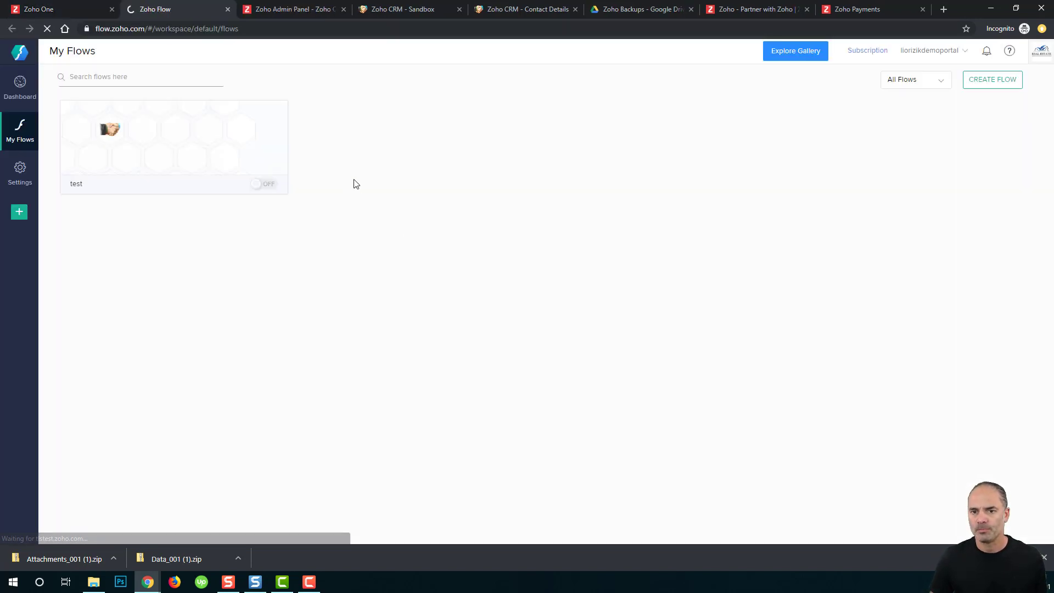
# Step: Create a new flow named 'Zoho Books to QB' and dismiss the Getting Started guide
pyautogui.click(993, 80)
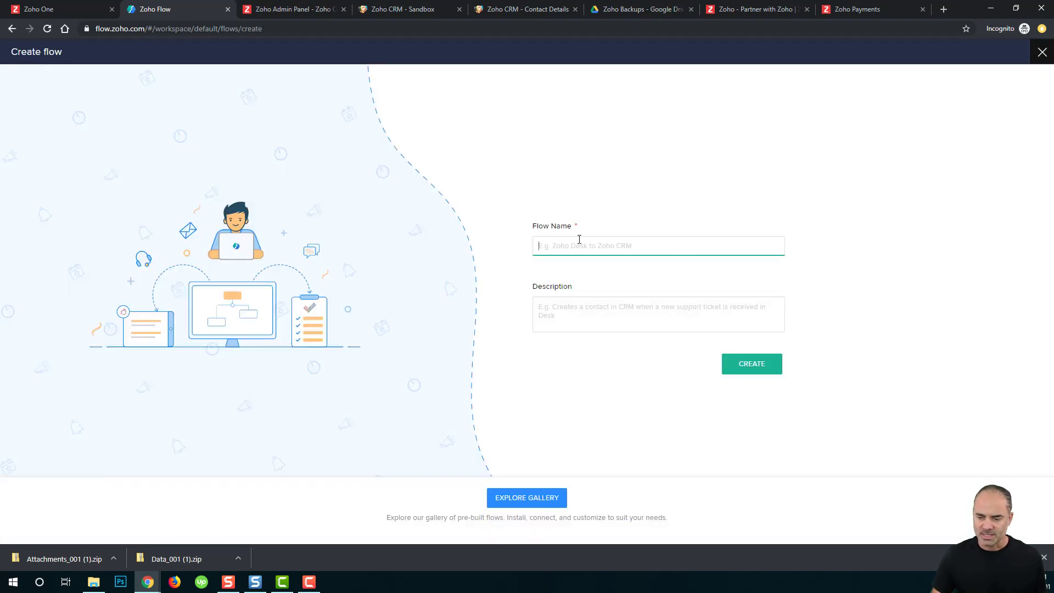
pyautogui.write('Zoho Books t')
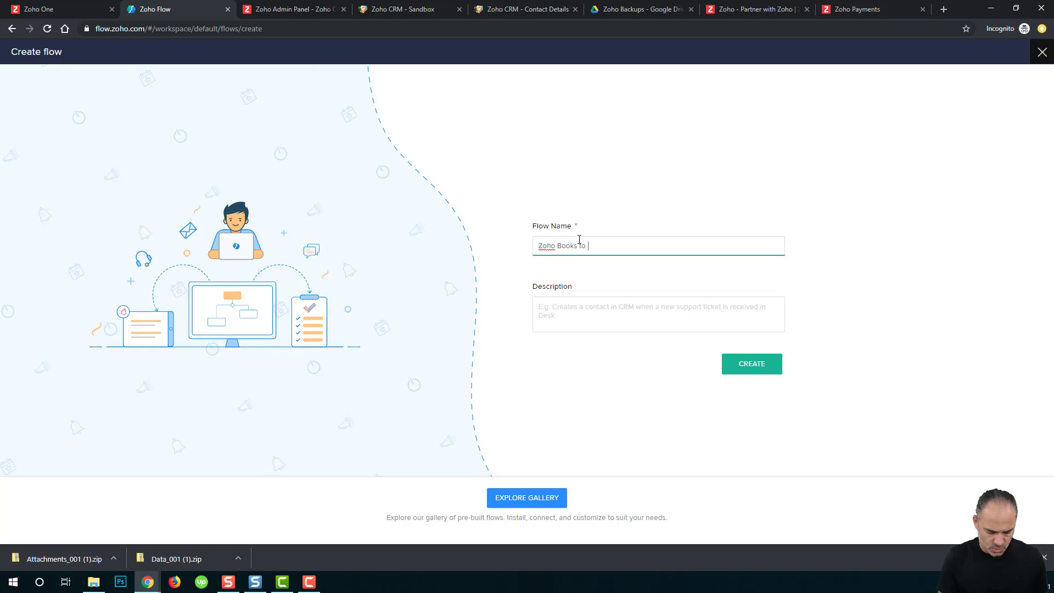
pyautogui.write('oho ')
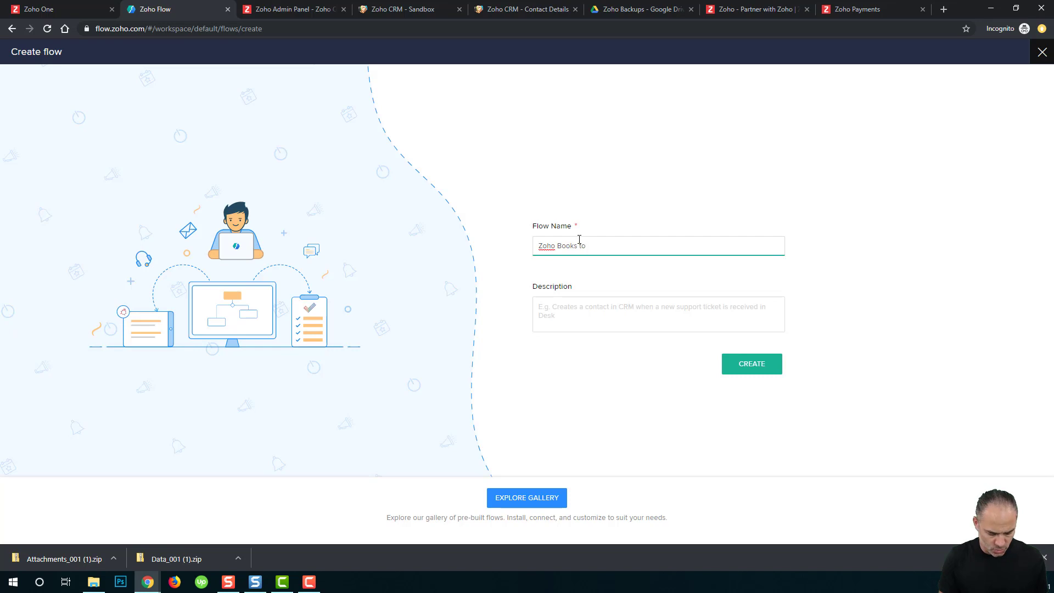
pyautogui.write('QB')
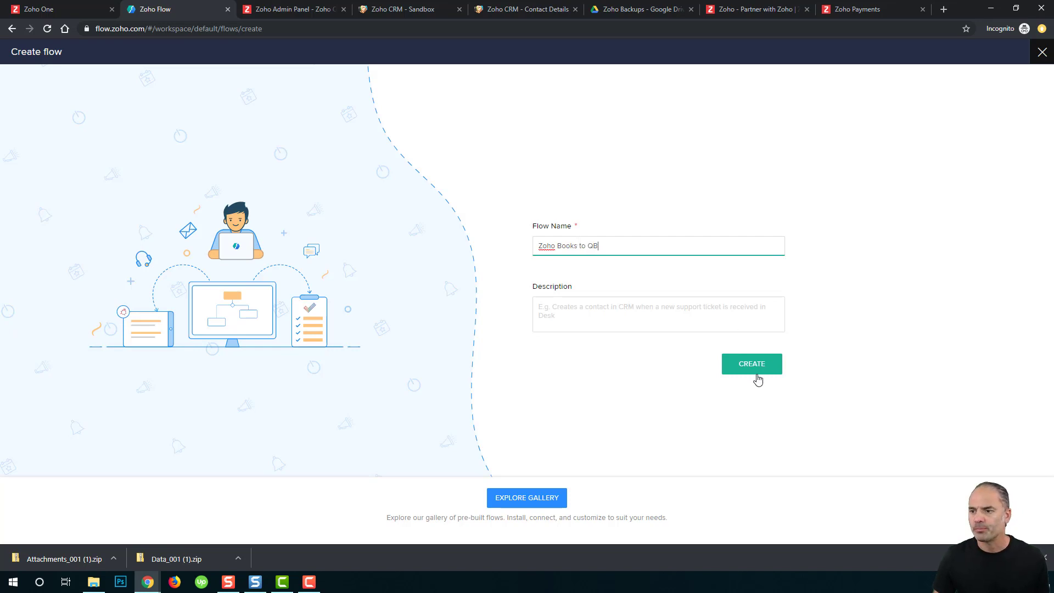
pyautogui.click(753, 369)
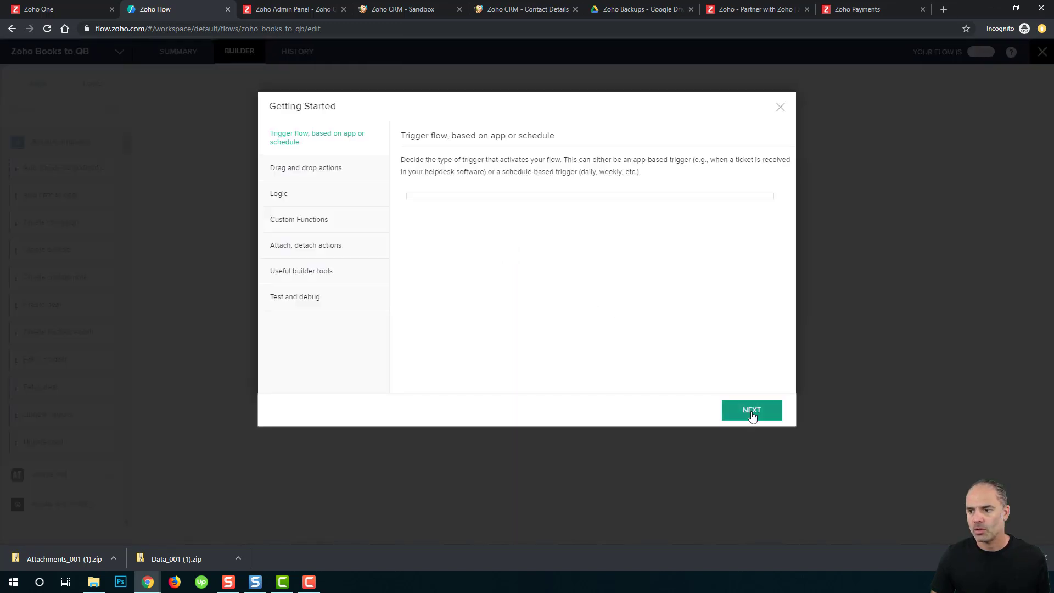
pyautogui.doubleClick(752, 412)
pyautogui.click(751, 412)
pyautogui.click(751, 413)
pyautogui.click(750, 412)
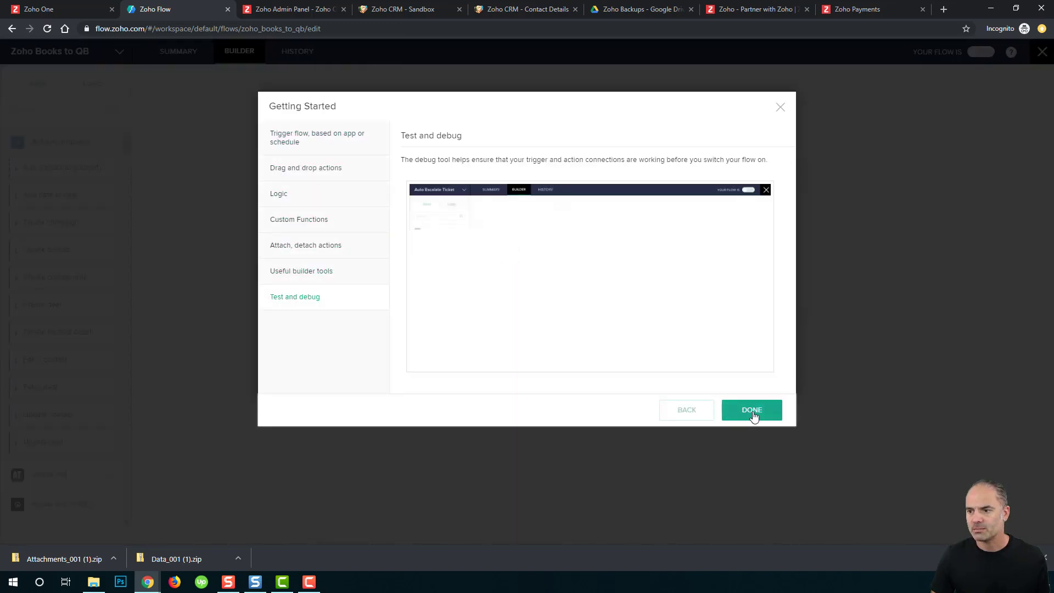
pyautogui.click(753, 413)
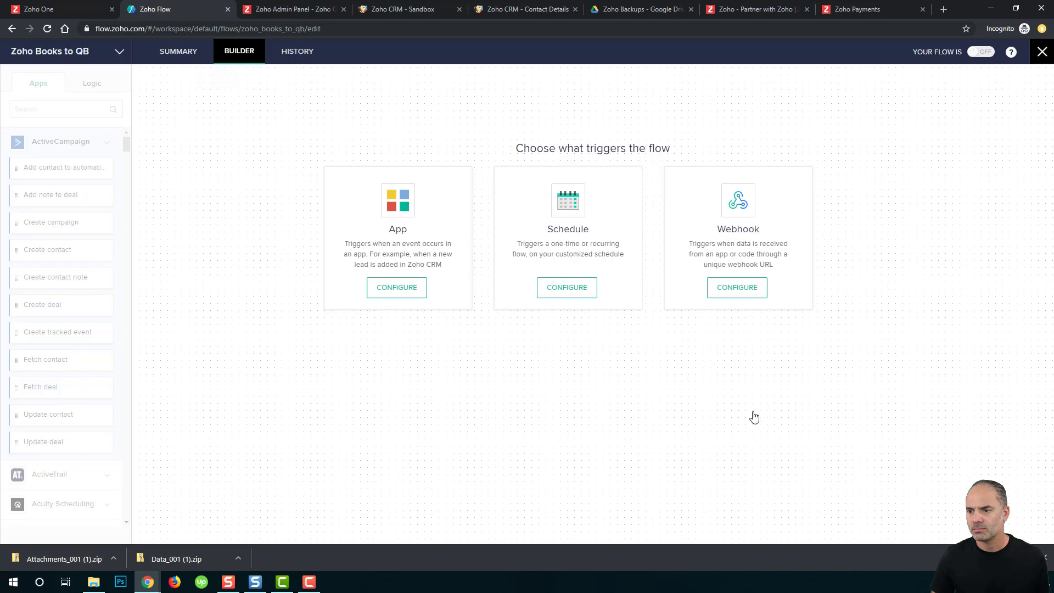
# Step: Choose Zoho Books as the trigger app and select its New contact event
pyautogui.click(402, 294)
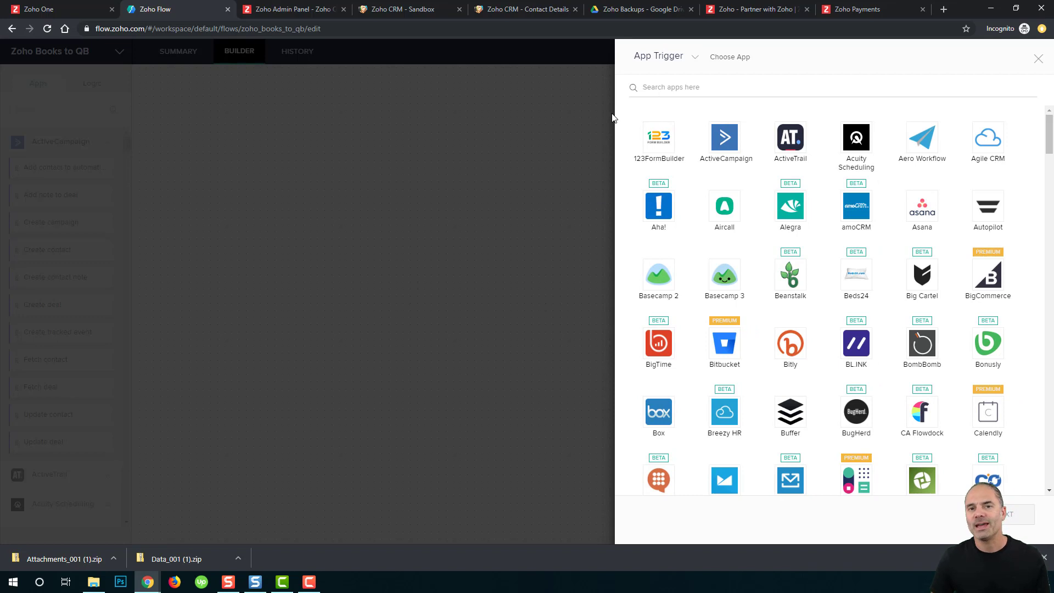
pyautogui.click(738, 90)
pyautogui.write('books')
pyautogui.click(676, 109)
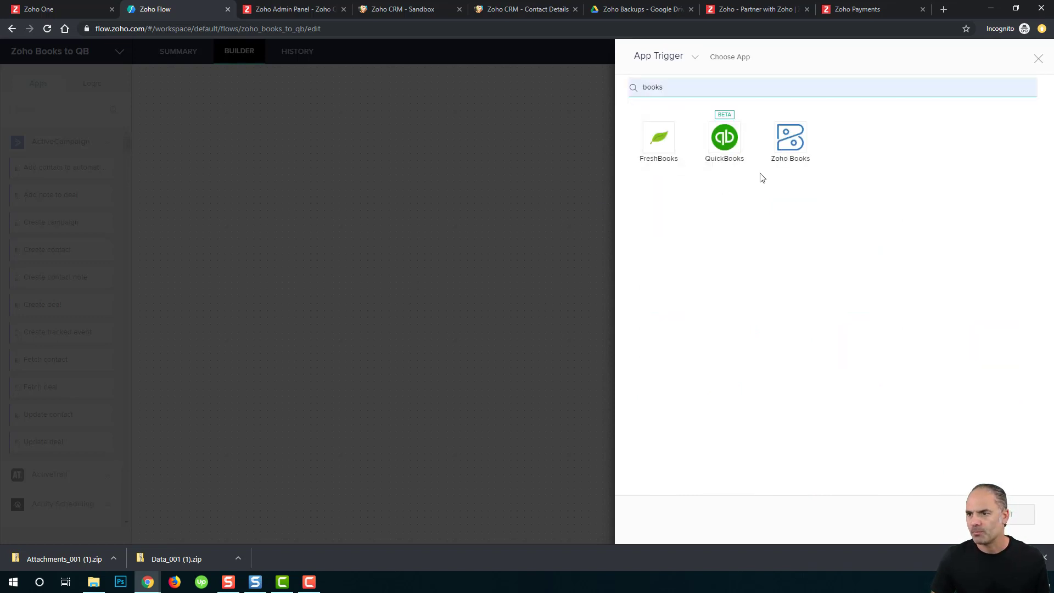
pyautogui.click(792, 147)
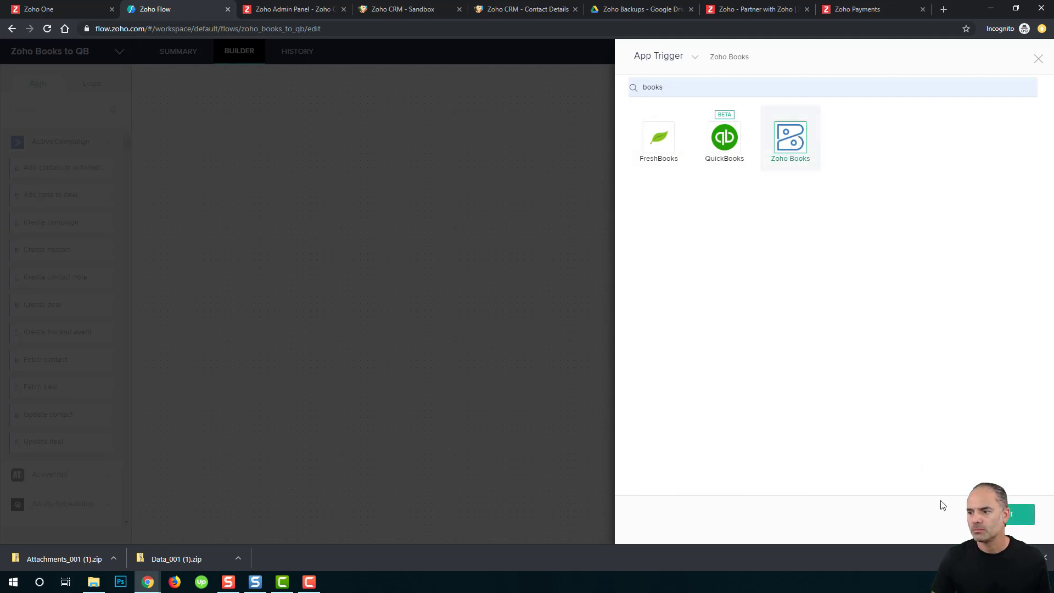
pyautogui.click(1019, 515)
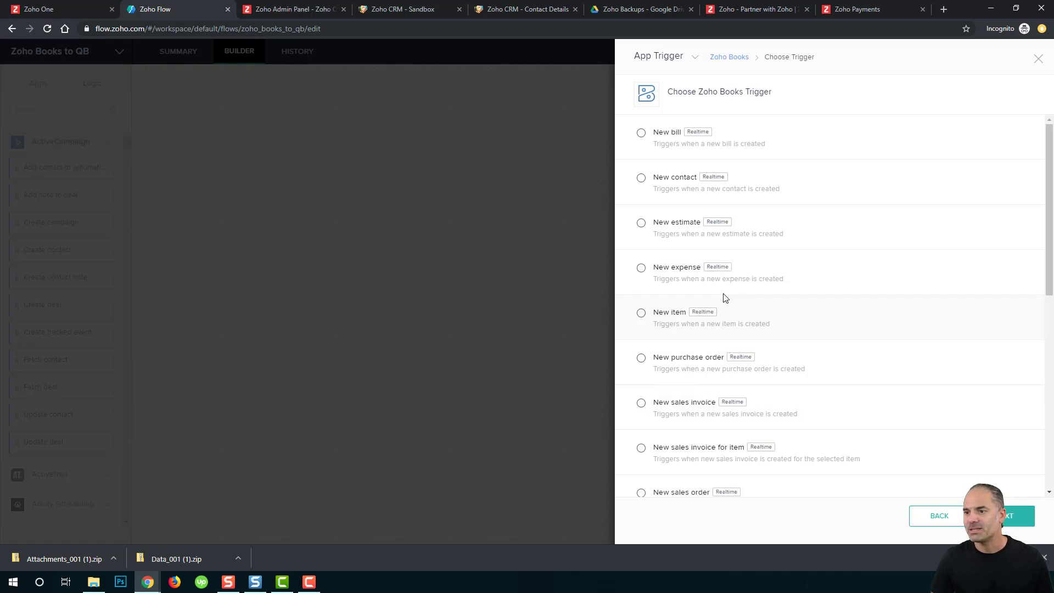
pyautogui.click(665, 182)
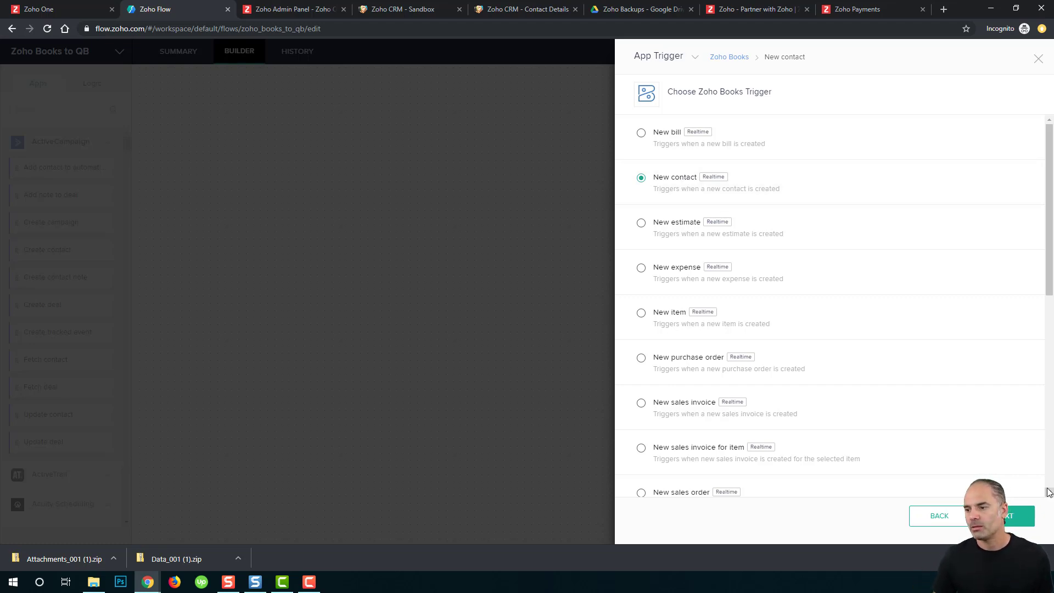
# Step: Confirm the trigger and start a new Zoho Books connection named 'Zoho Books Integration'
pyautogui.click(1013, 517)
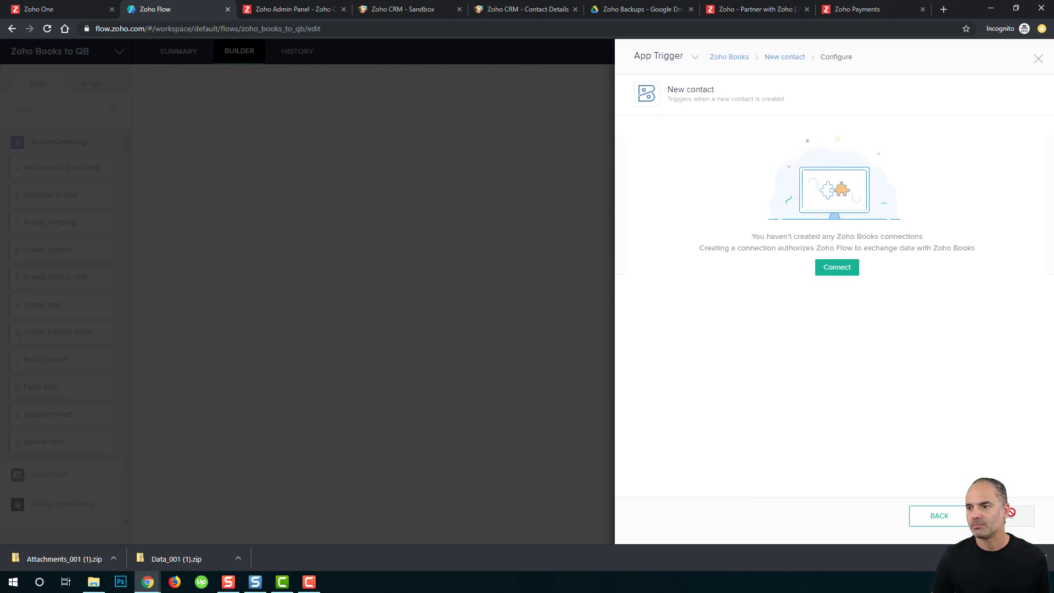
pyautogui.click(838, 268)
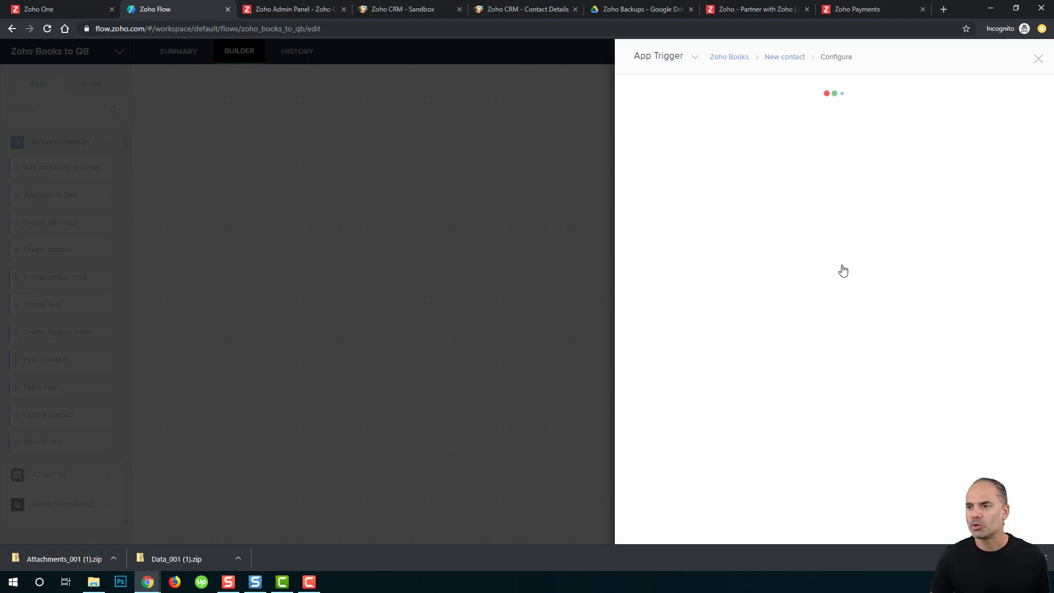
pyautogui.click(753, 215)
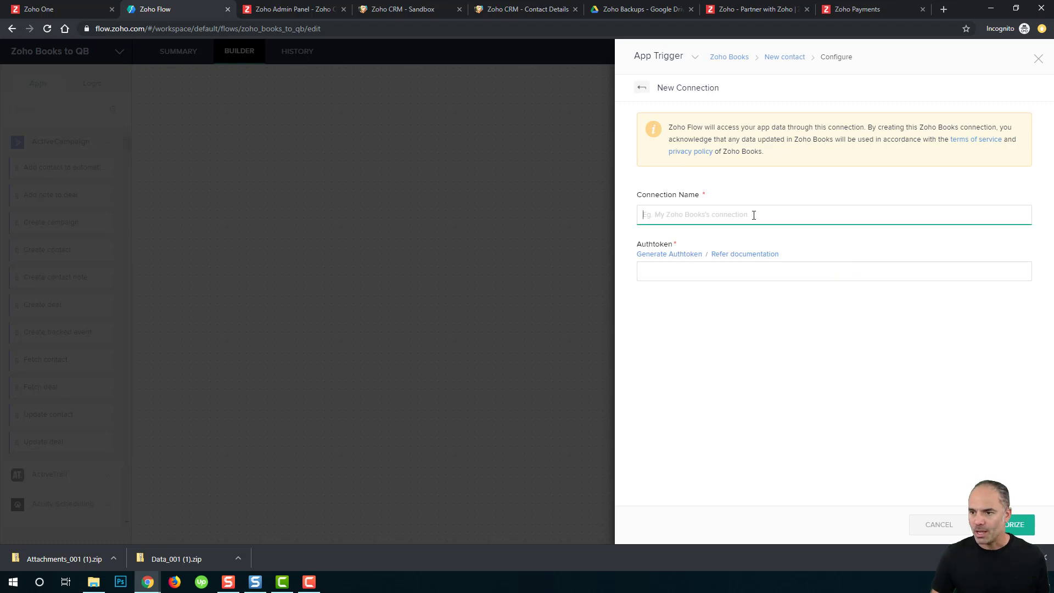
pyautogui.write('Zoho ')
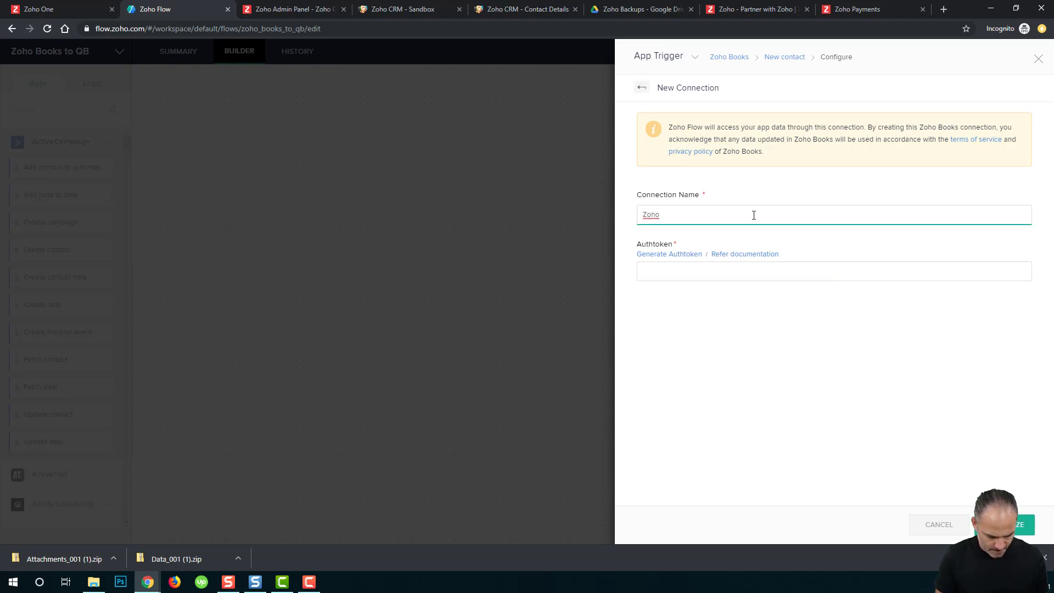
pyautogui.write('Book')
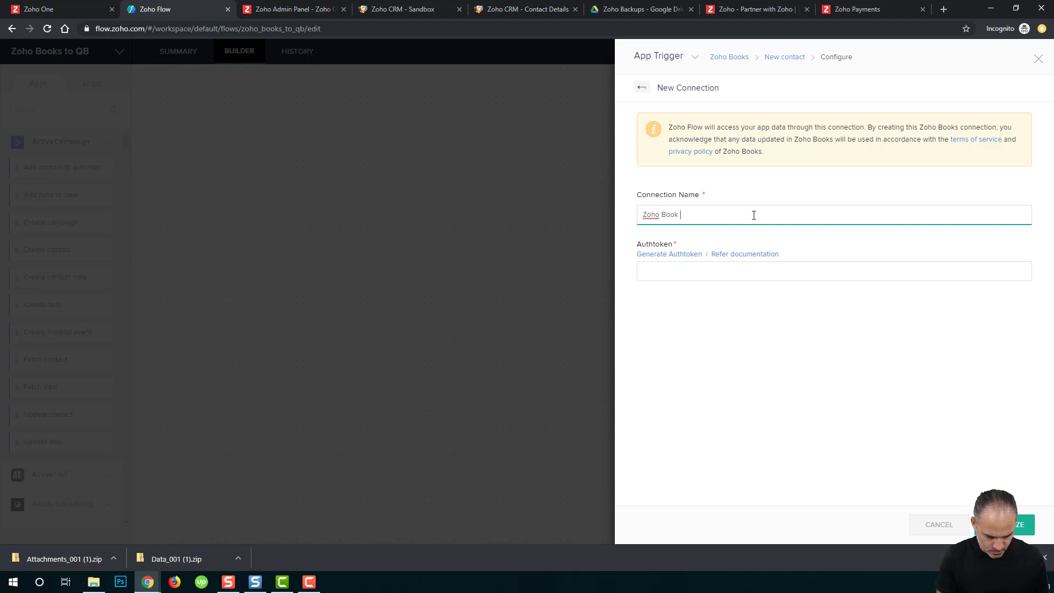
pyautogui.write('s I')
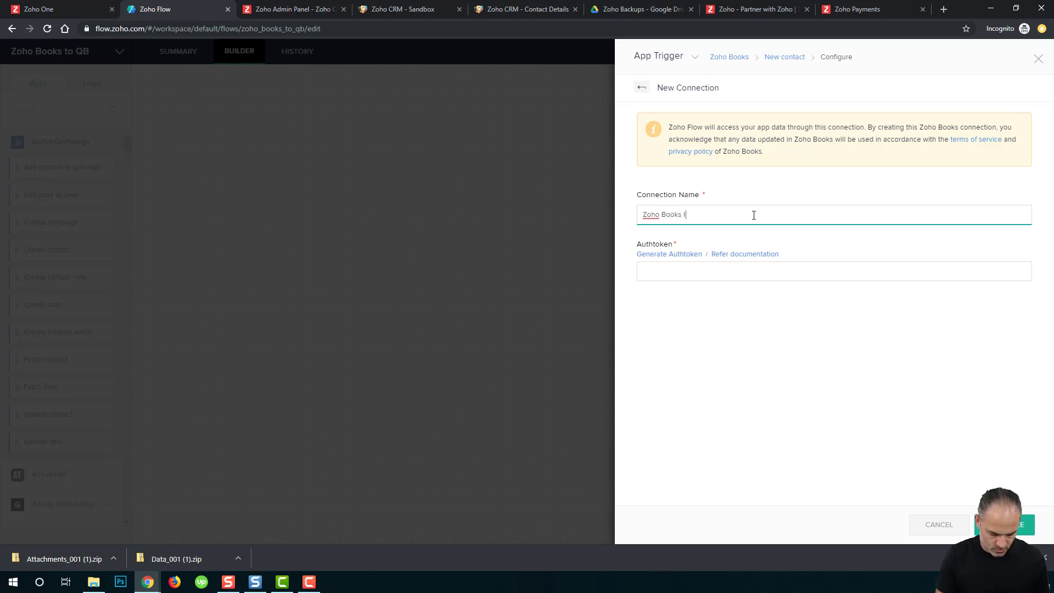
pyautogui.write('ntegration')
# Step: Generate a Zoho Books authtoken on the Zoho Accounts page
pyautogui.click(709, 267)
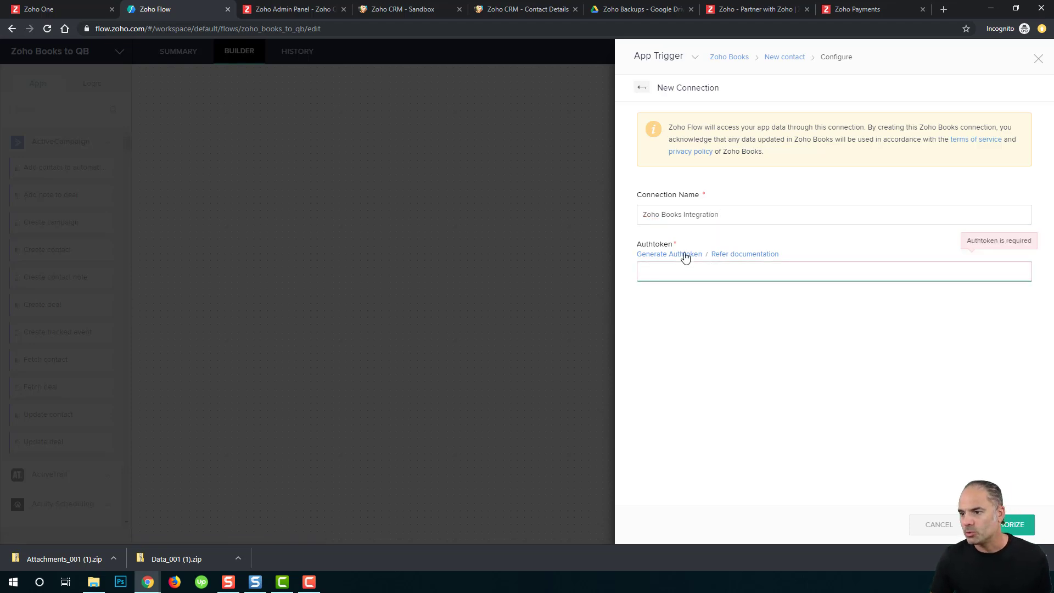
pyautogui.click(684, 254)
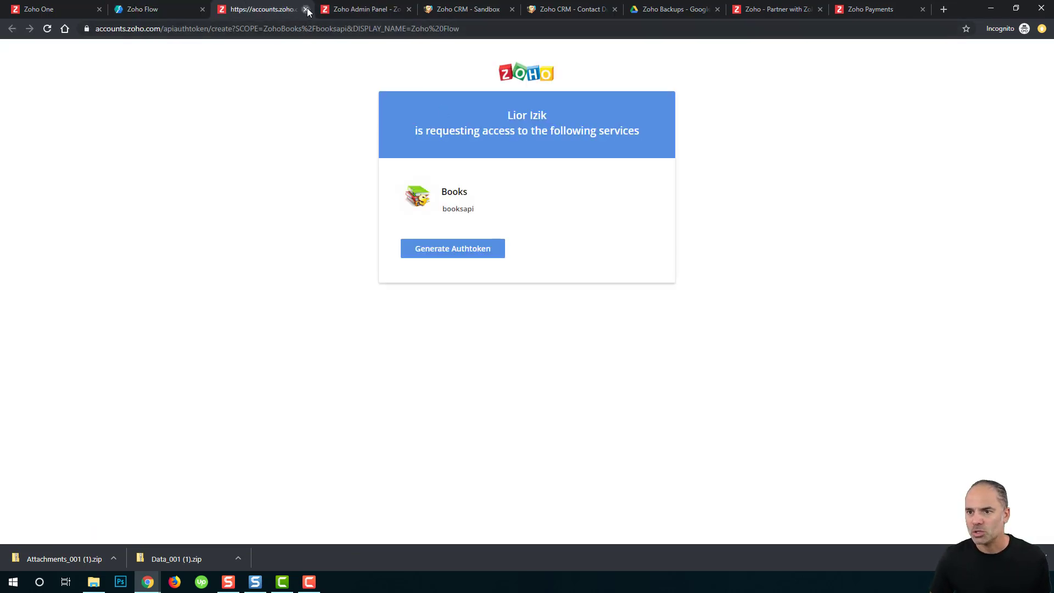
pyautogui.click(304, 9)
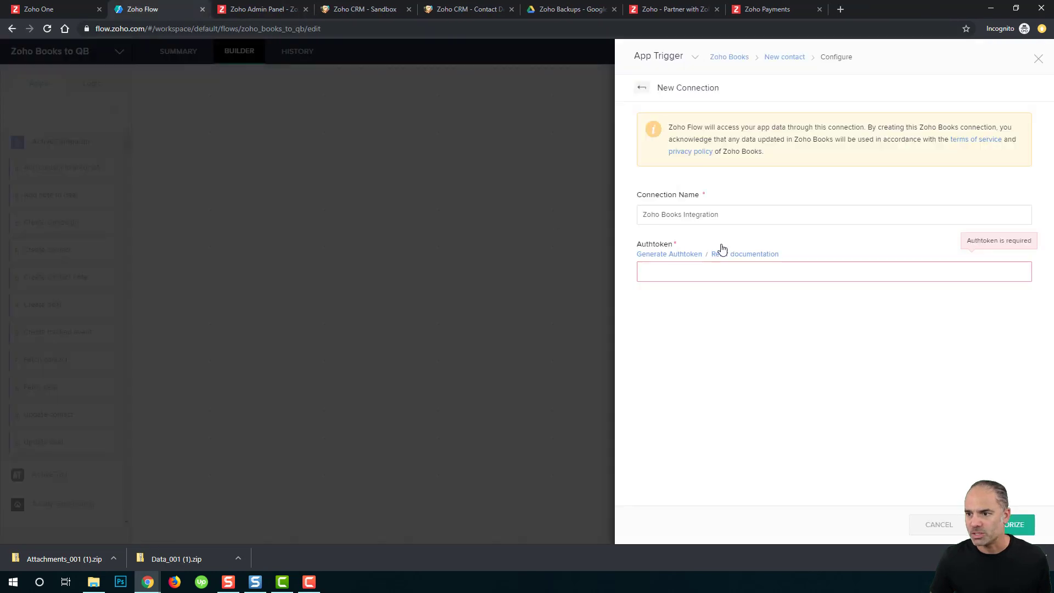
pyautogui.click(669, 255)
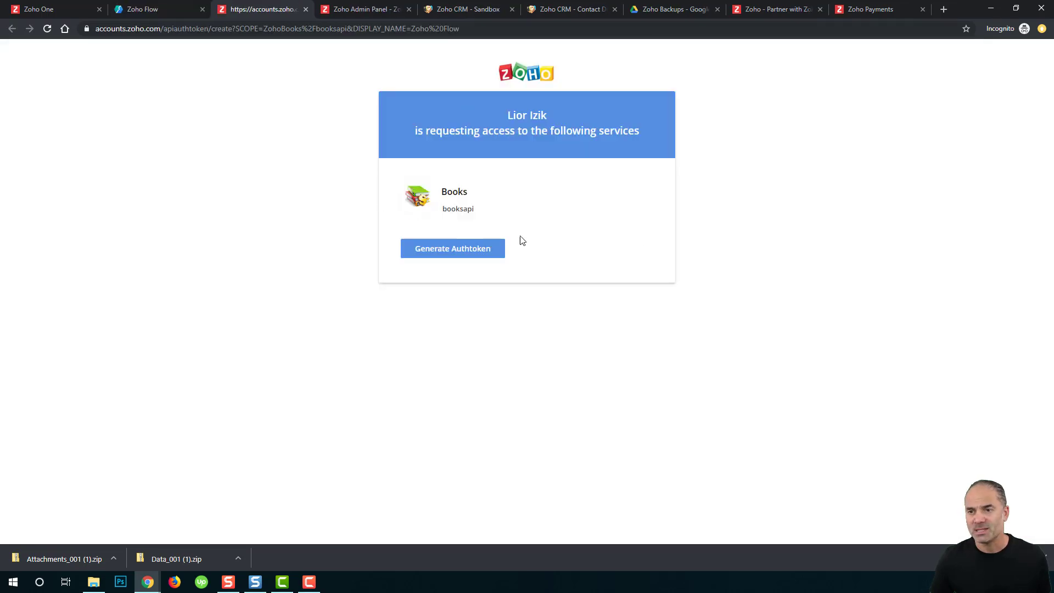
pyautogui.moveTo(464, 113); pyautogui.dragTo(643, 136)
pyautogui.click(571, 139)
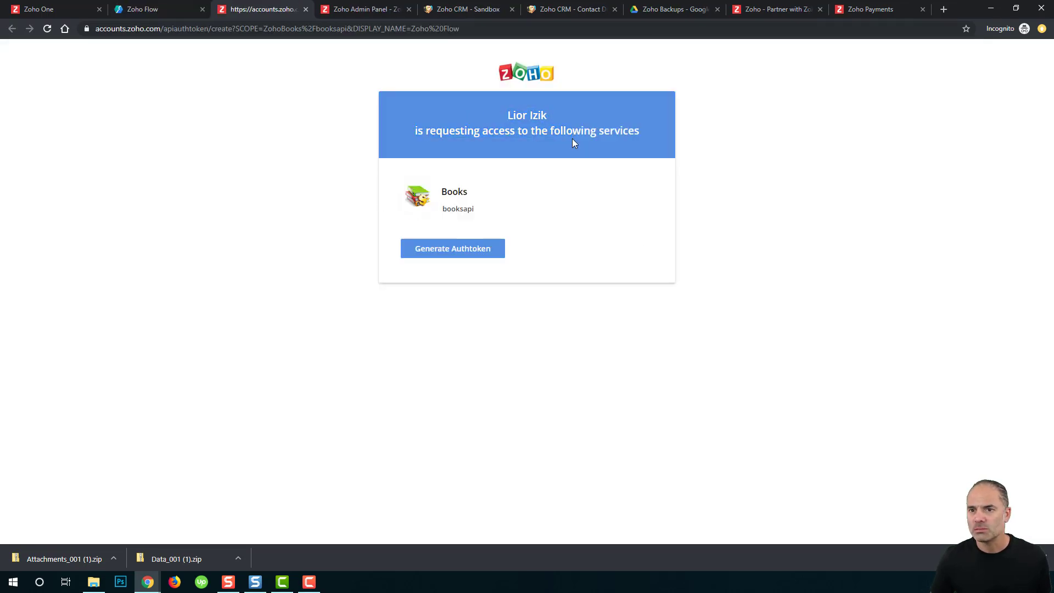
pyautogui.click(478, 247)
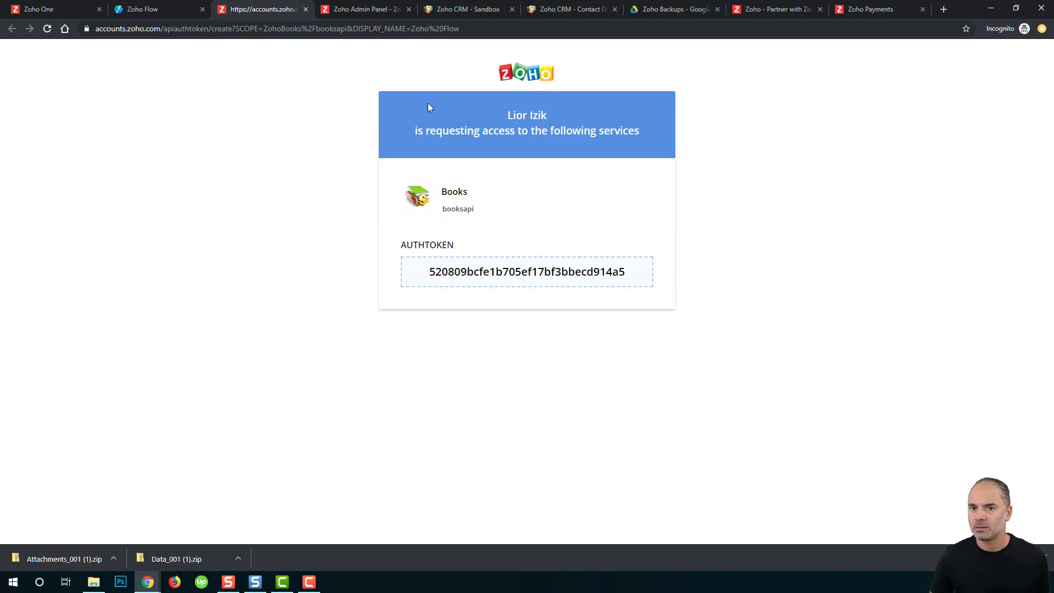
pyautogui.click(305, 9)
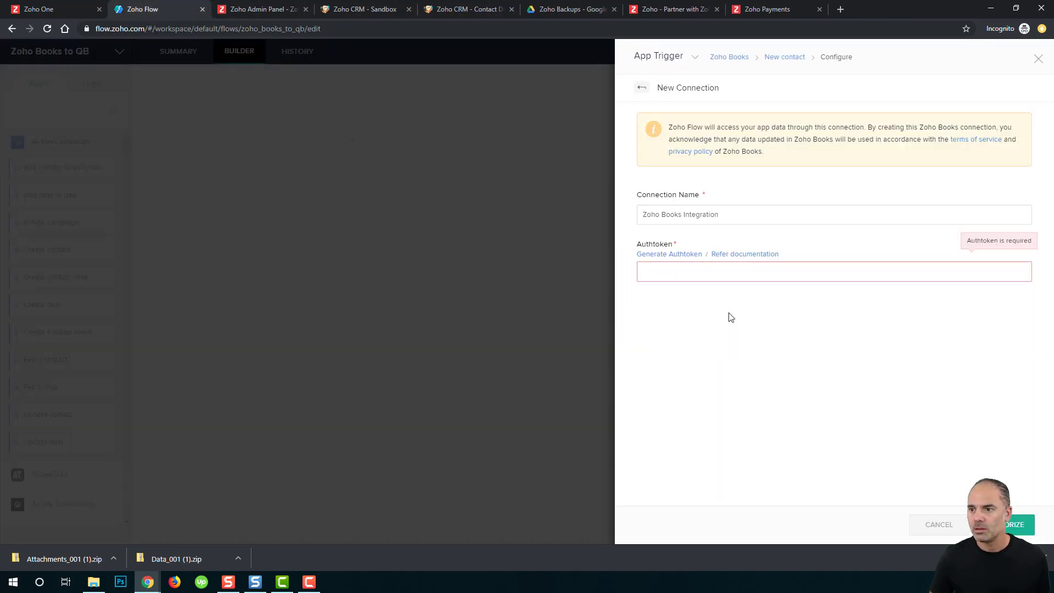
# Step: Copy the generated authtoken and paste it into the connection's Authtoken field
pyautogui.click(681, 261)
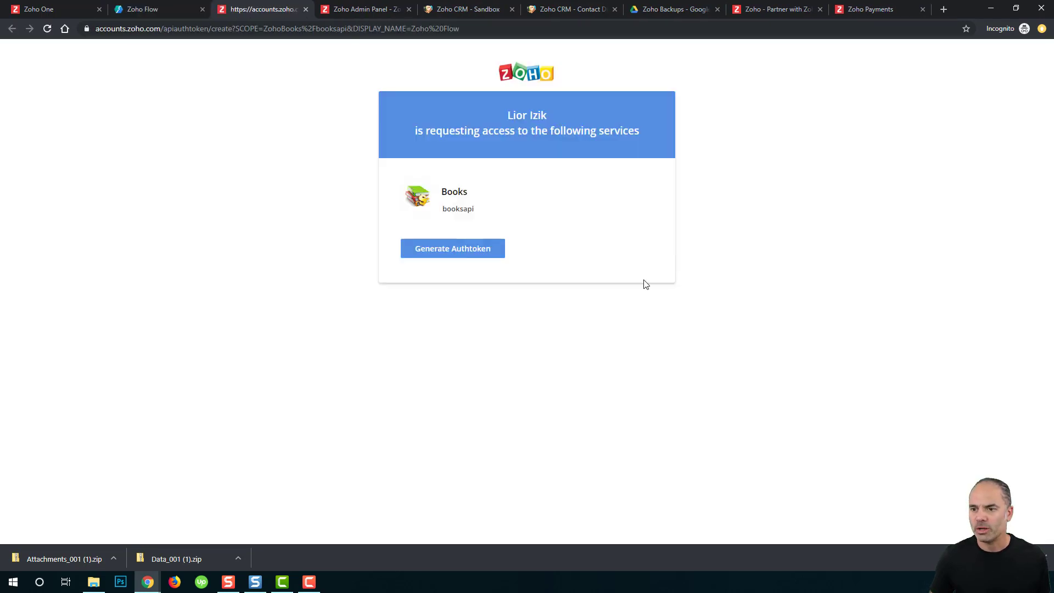
pyautogui.click(467, 253)
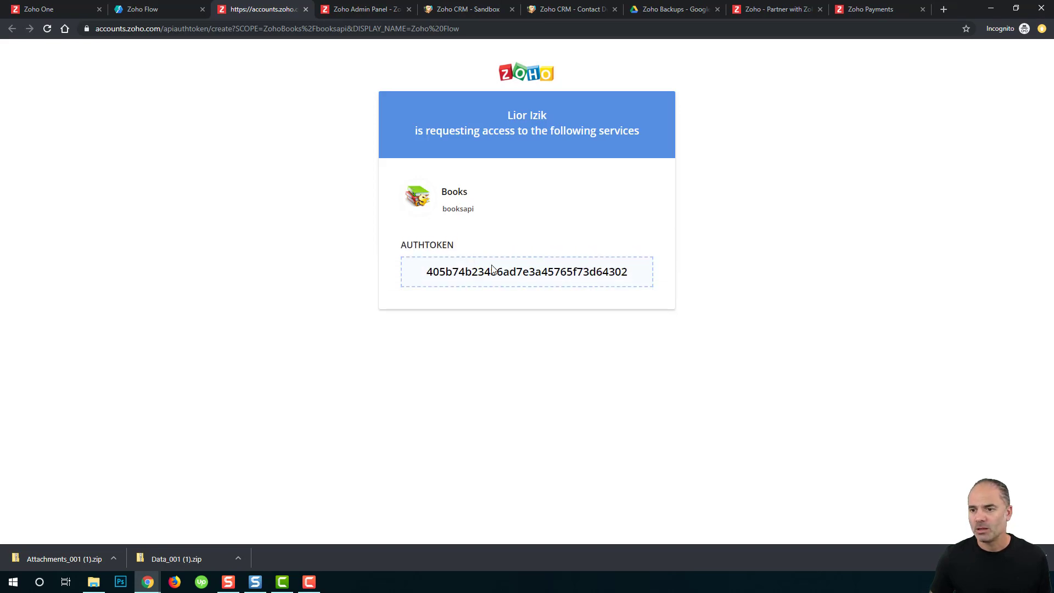
pyautogui.doubleClick(472, 273)
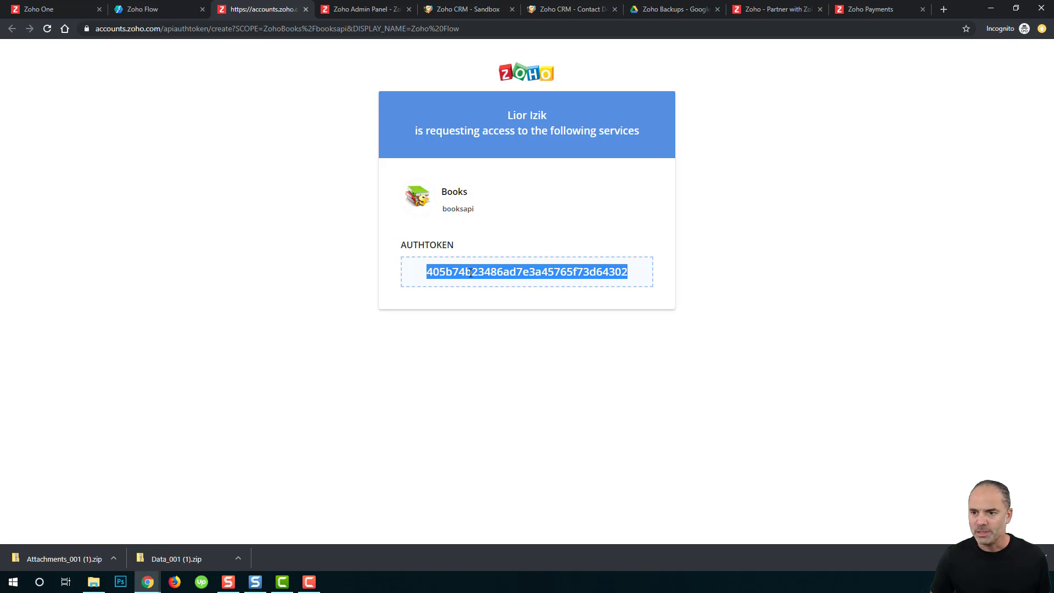
pyautogui.click(307, 9)
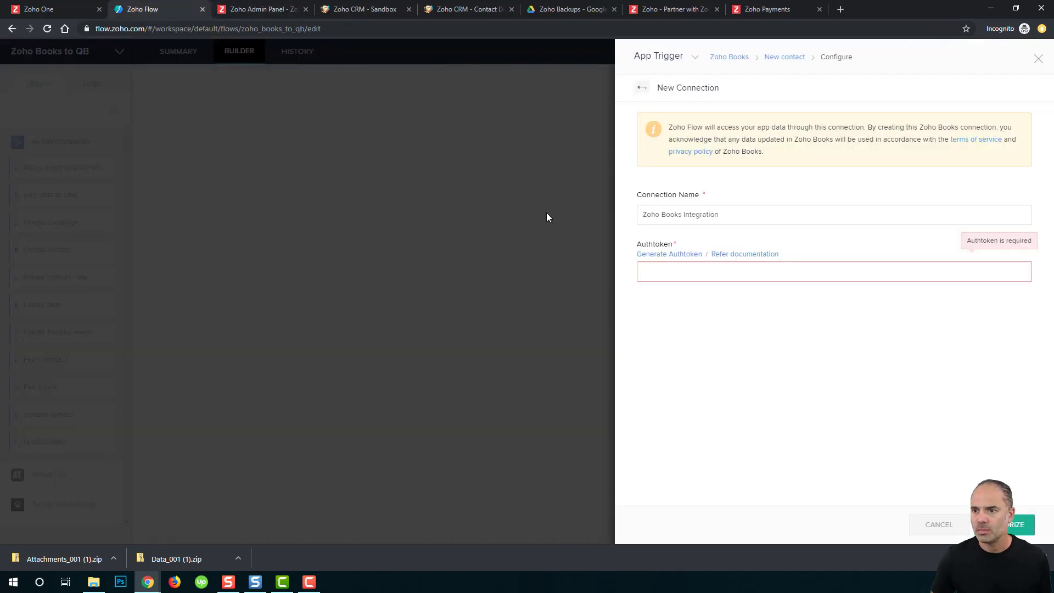
pyautogui.click(694, 269)
pyautogui.hotkey('ctrl', 'v')
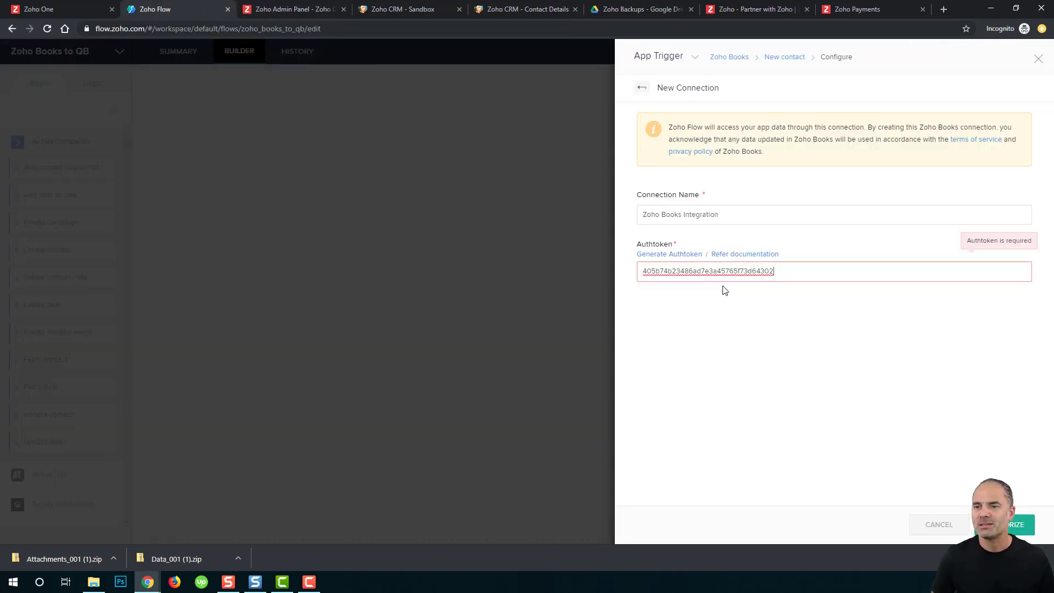
# Step: Authorize the connection, keep Cloud Accounting Services Toronto as organization, and save the trigger
pyautogui.click(1021, 524)
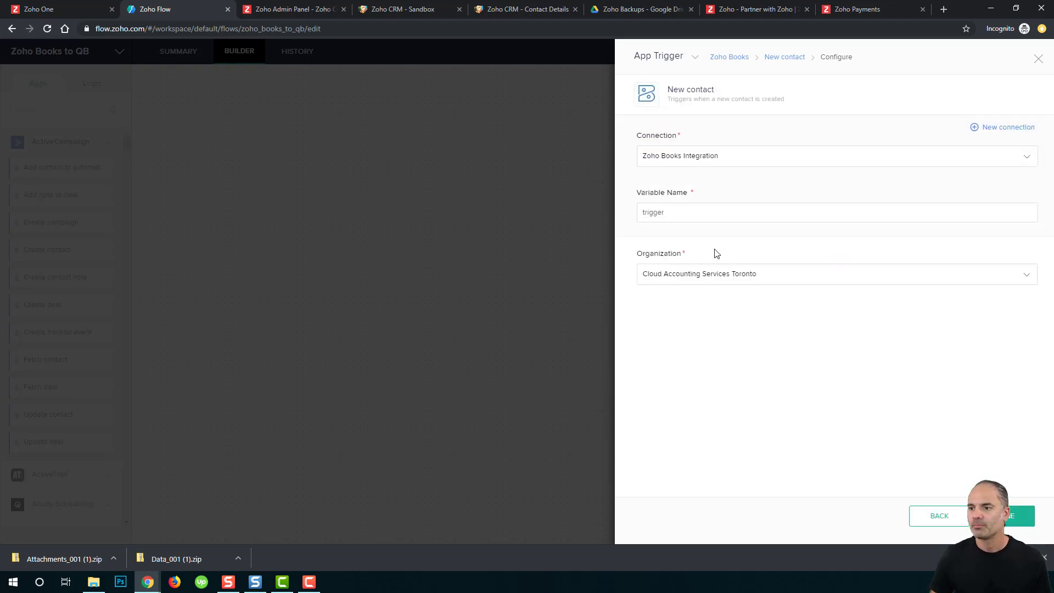
pyautogui.click(730, 278)
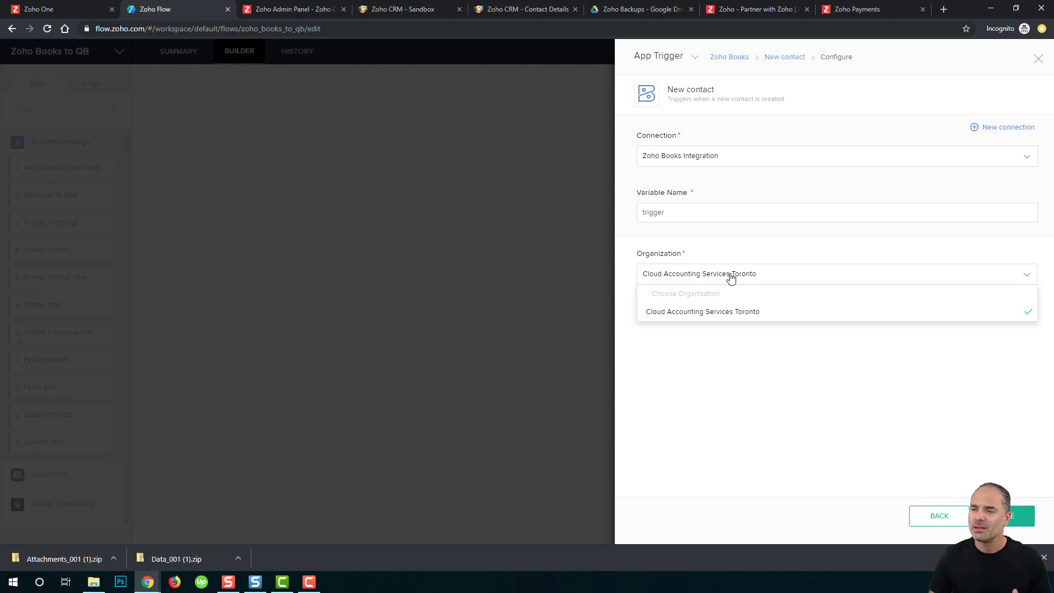
pyautogui.click(730, 278)
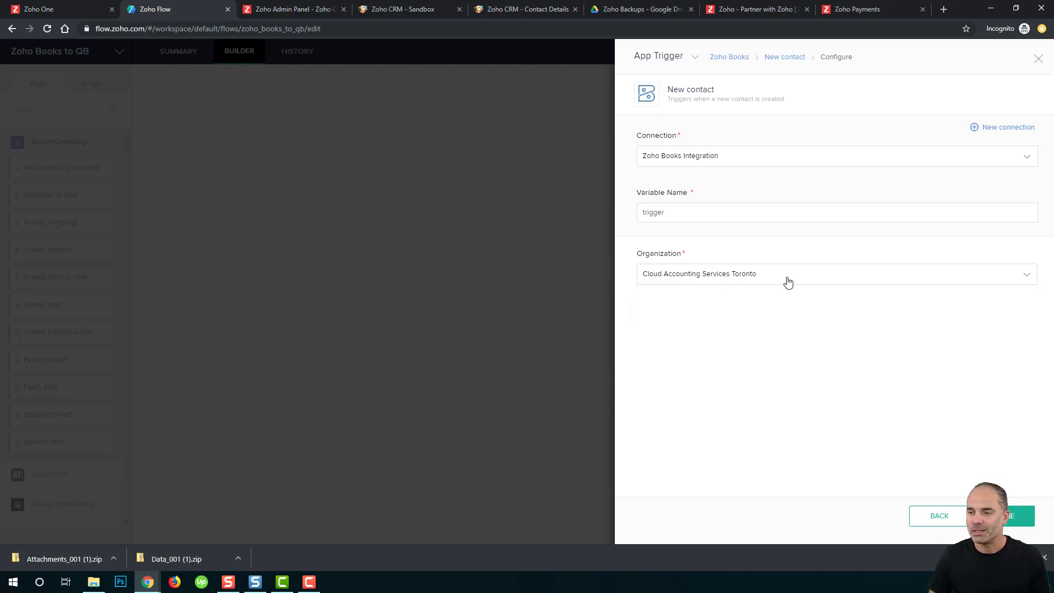
pyautogui.click(1029, 516)
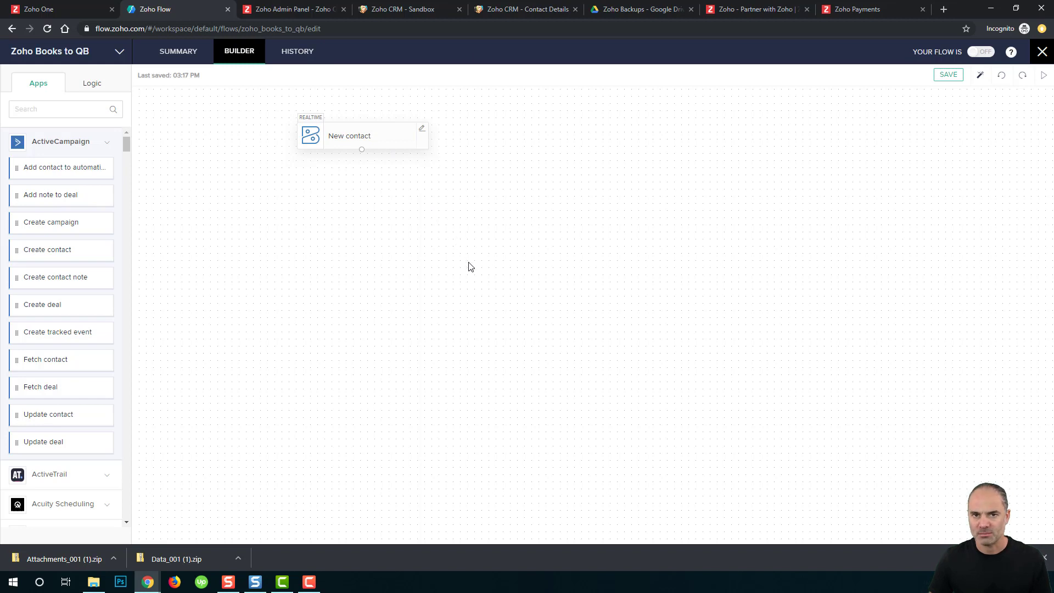
# Step: Add the QuickBooks Create customer action below the New contact trigger
pyautogui.click(56, 109)
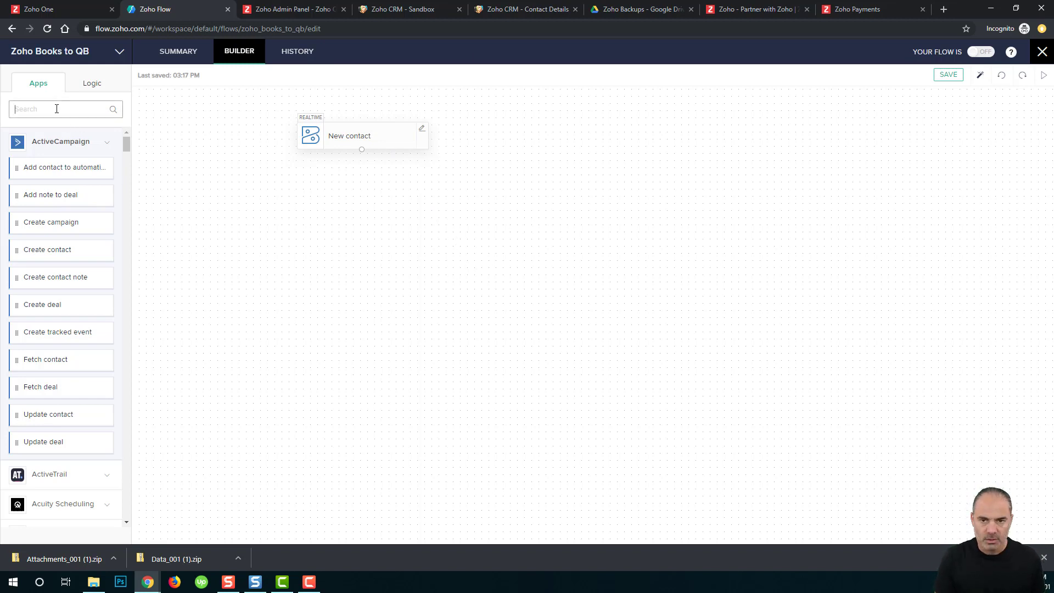
pyautogui.write('quick')
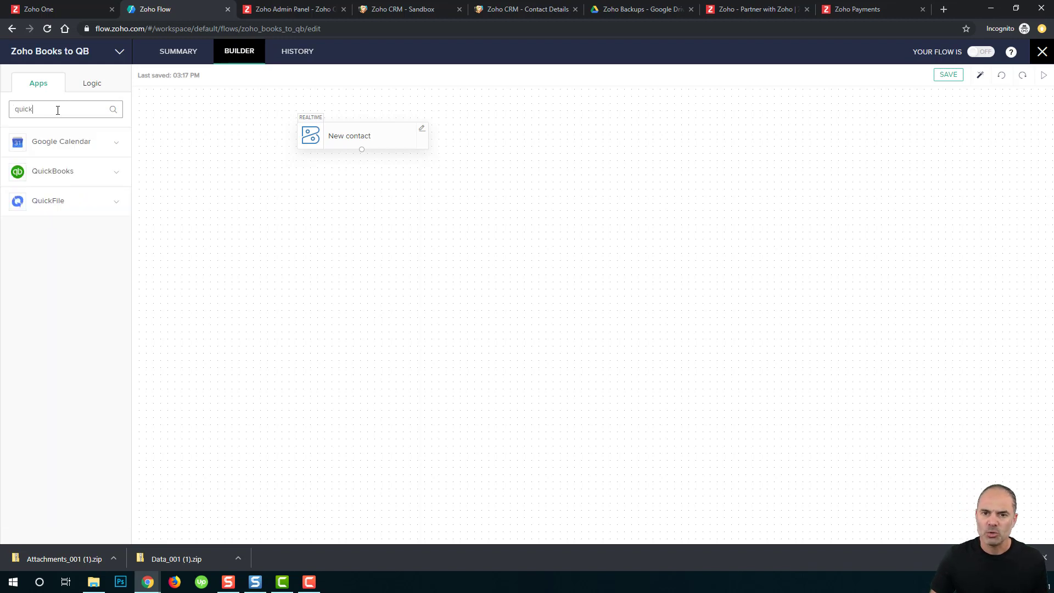
pyautogui.click(120, 176)
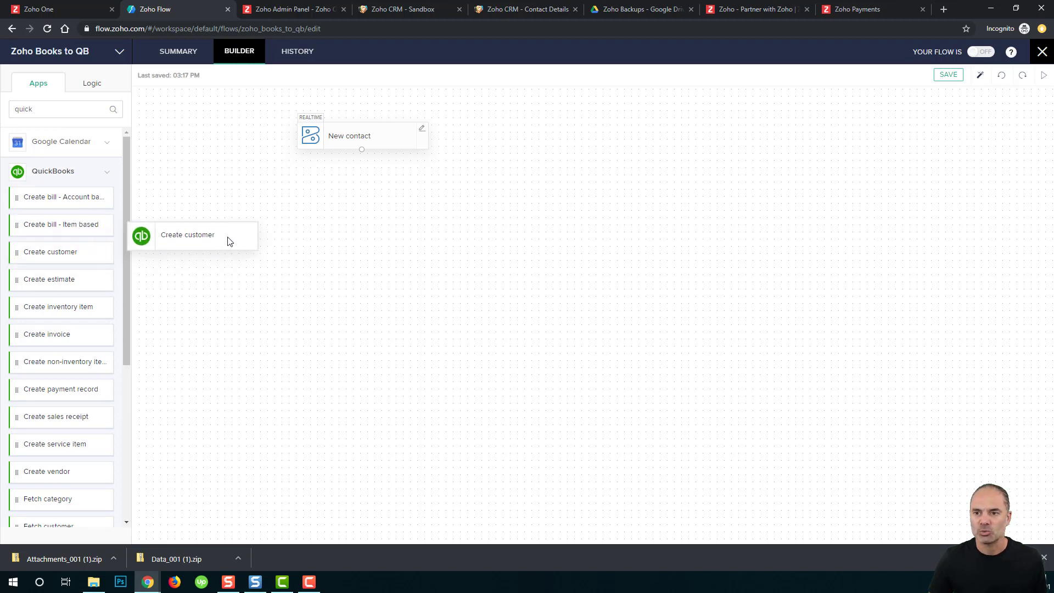
pyautogui.moveTo(61, 257)
pyautogui.mouseDown()
pyautogui.moveTo(367, 216)
pyautogui.moveTo(360, 208)
pyautogui.mouseUp()
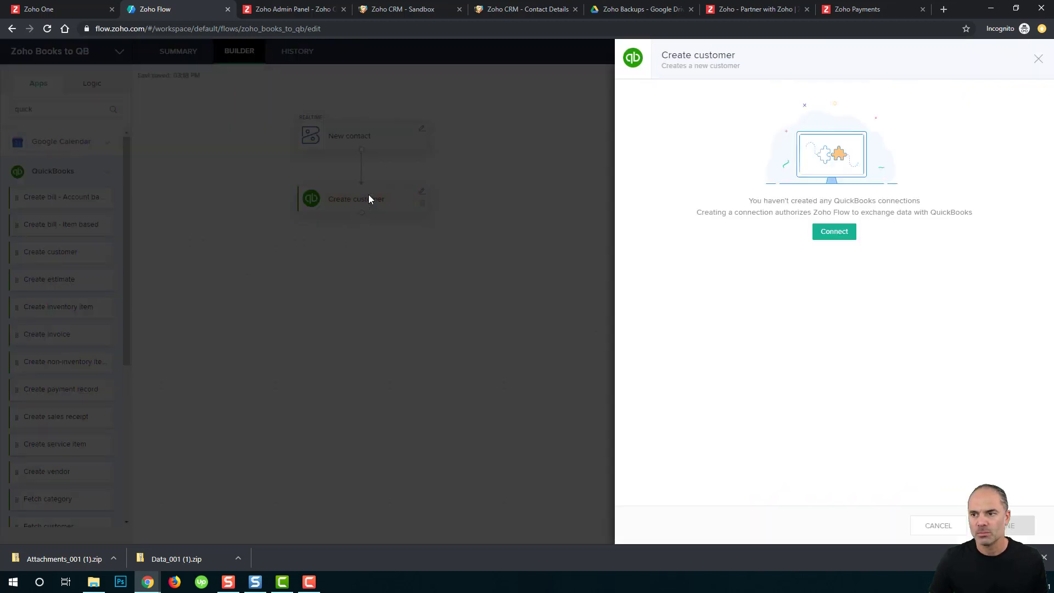
# Step: Create a QuickBooks connection named 'Quickbooks Connection' and start its authorization
pyautogui.click(838, 235)
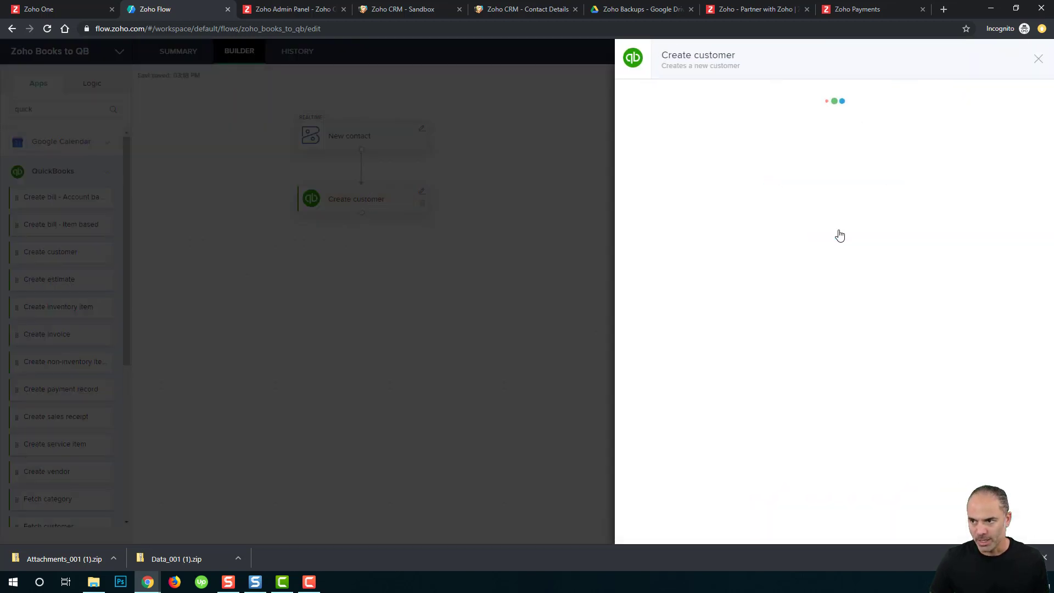
pyautogui.click(749, 222)
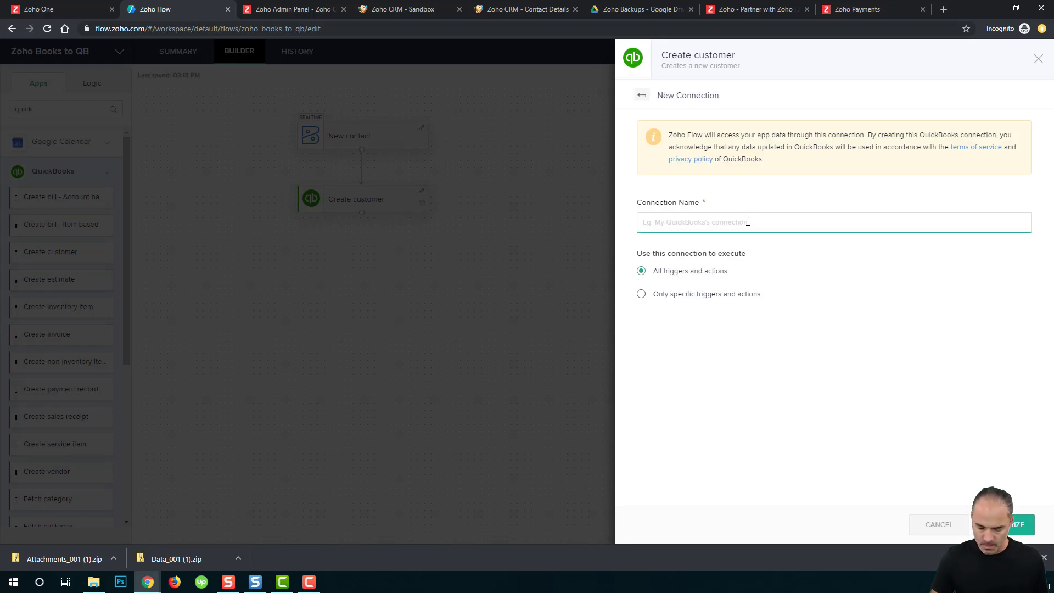
pyautogui.write('Quickbooks Co')
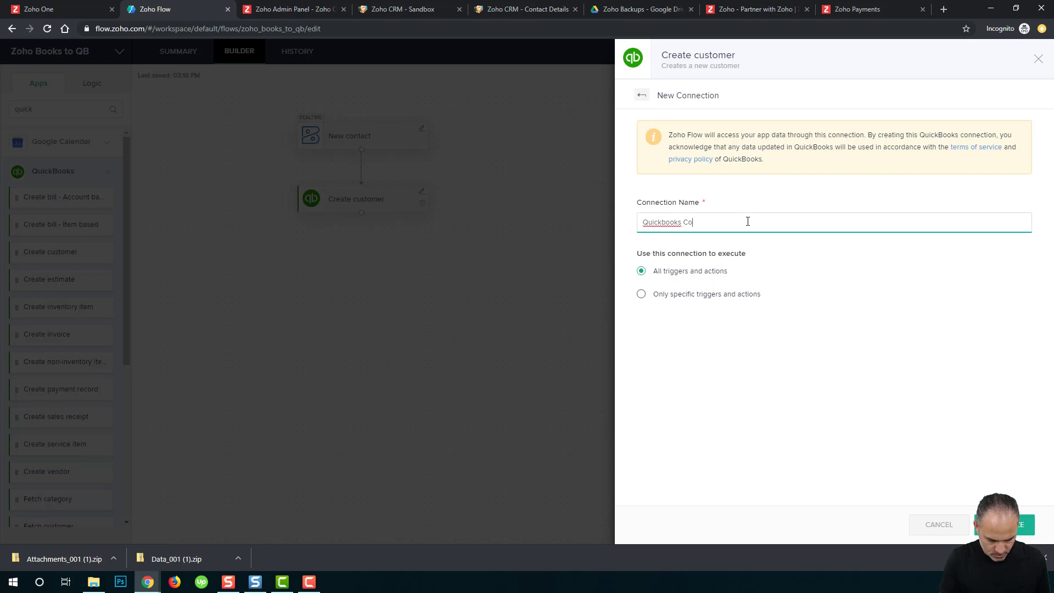
pyautogui.write('nnection')
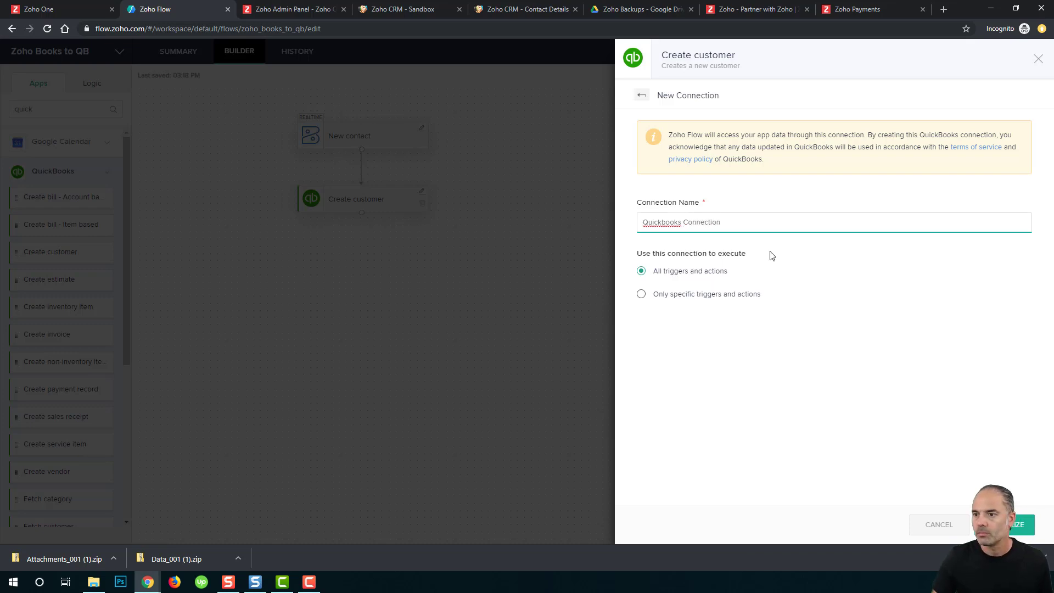
pyautogui.click(1008, 524)
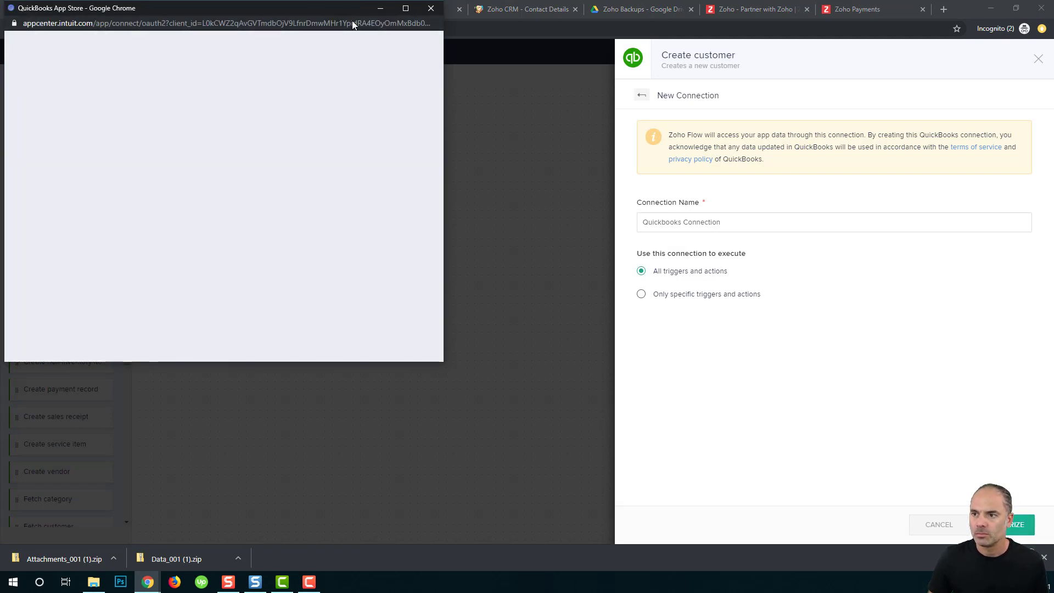
# Step: Centre the QuickBooks authorization popup and complete the Intuit sign-in
pyautogui.moveTo(334, 13); pyautogui.dragTo(828, 93)
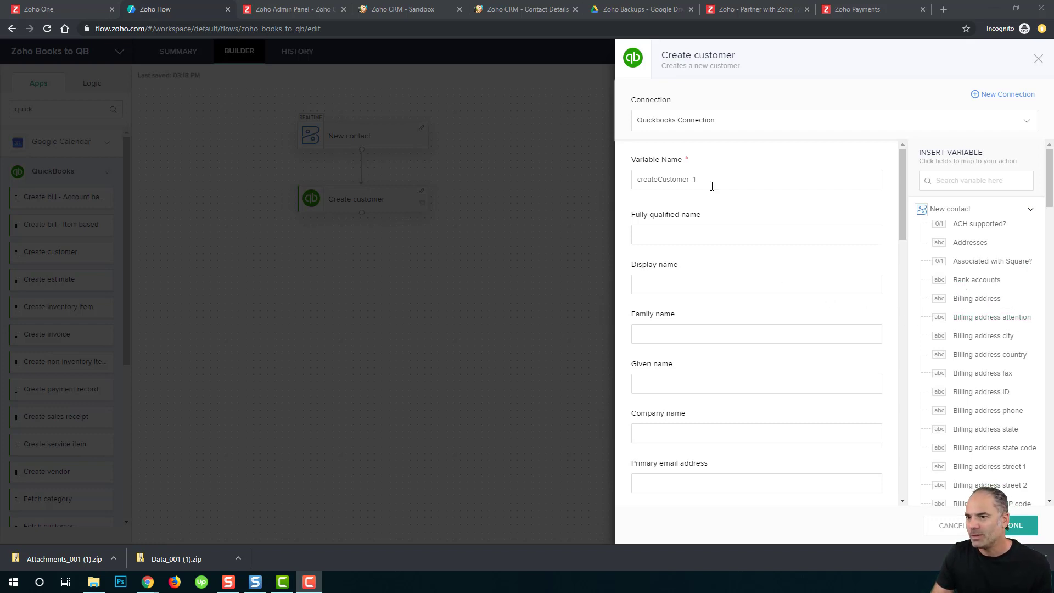
# Step: Map Company name into Fully qualified name and Contact display name into Display name
pyautogui.click(702, 235)
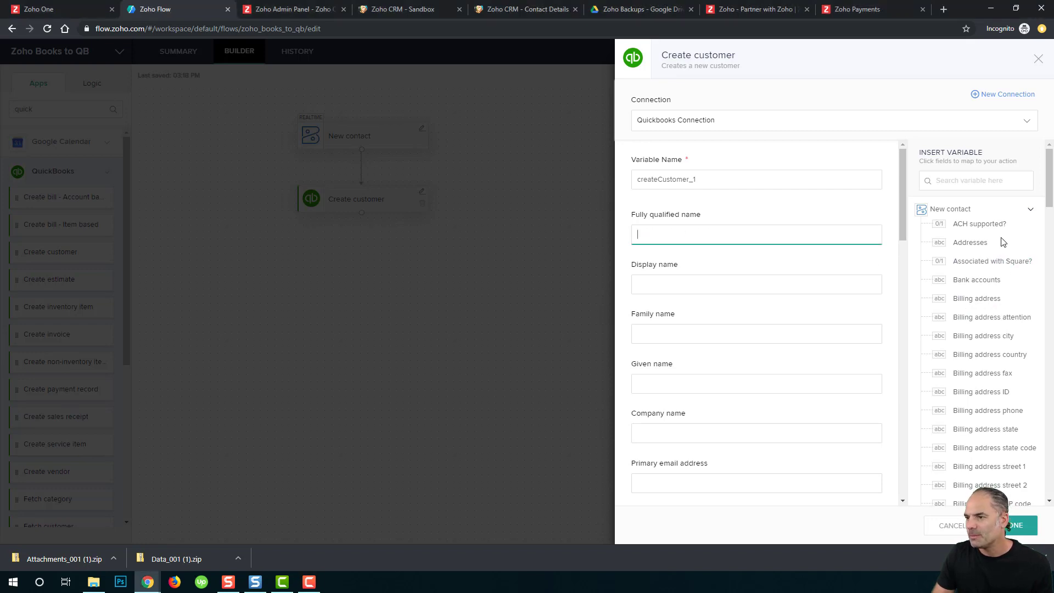
pyautogui.click(982, 183)
pyautogui.write('name')
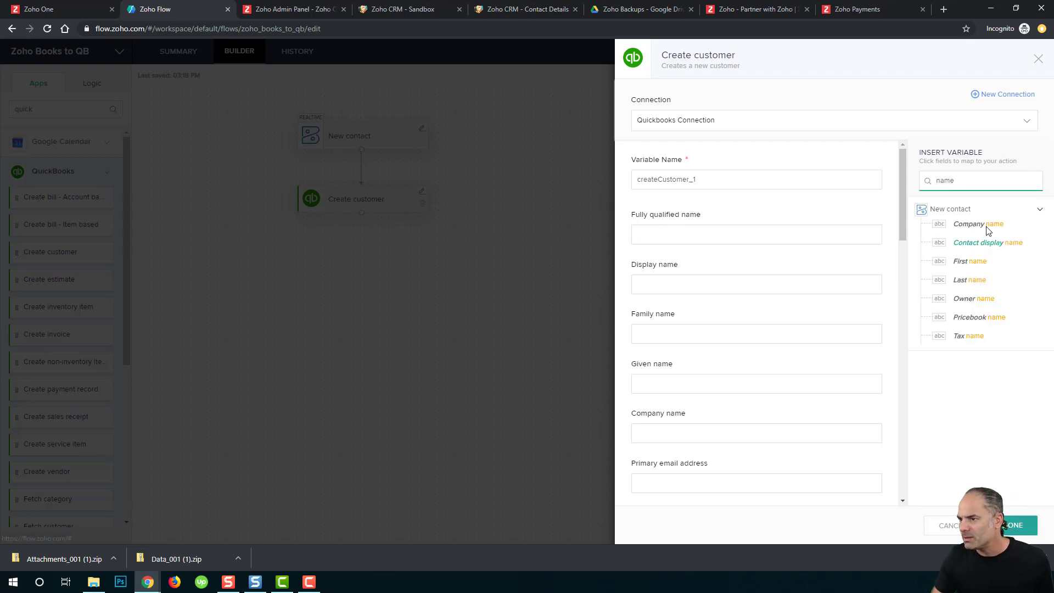
pyautogui.click(979, 224)
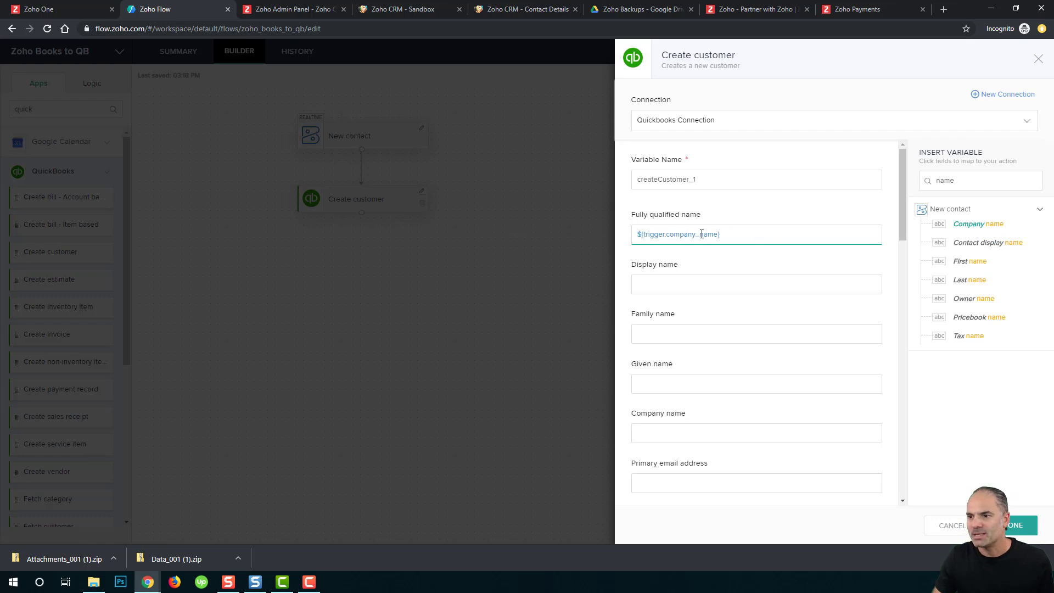
pyautogui.click(688, 284)
pyautogui.click(987, 243)
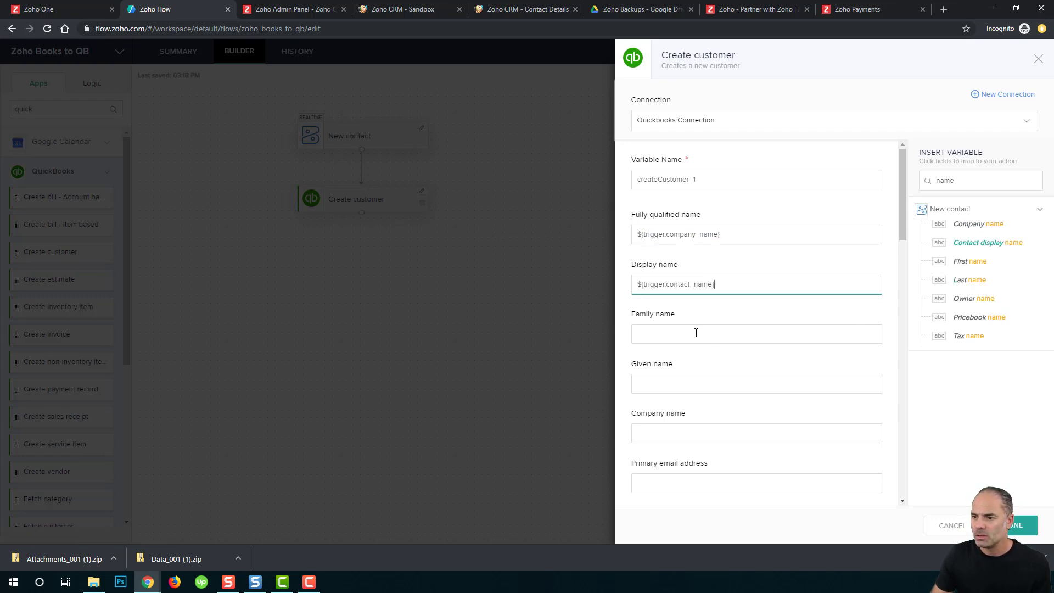
pyautogui.scroll(-1, 696, 332)
pyautogui.scroll(-1, 670, 312)
# Step: Map Company name and email into Company name and Primary email address, then save the step
pyautogui.click(672, 321)
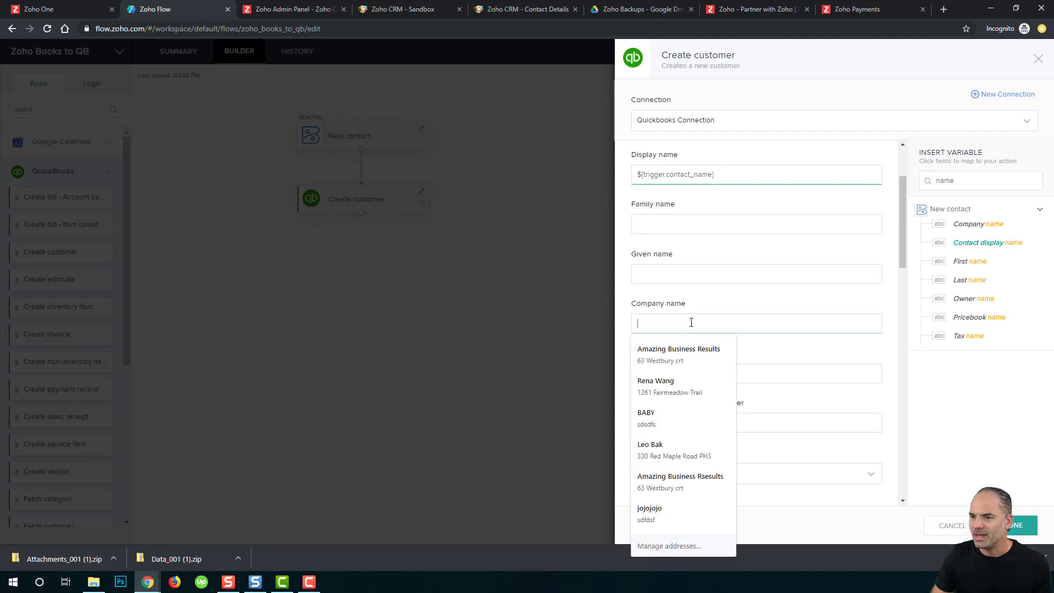
pyautogui.click(973, 229)
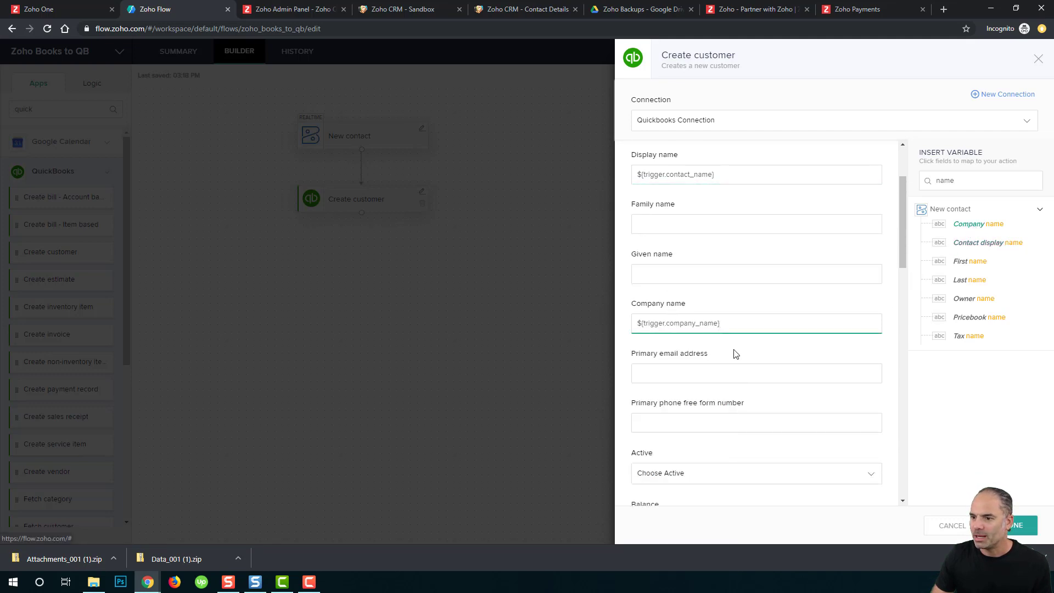
pyautogui.scroll(-1, 722, 353)
pyautogui.click(700, 317)
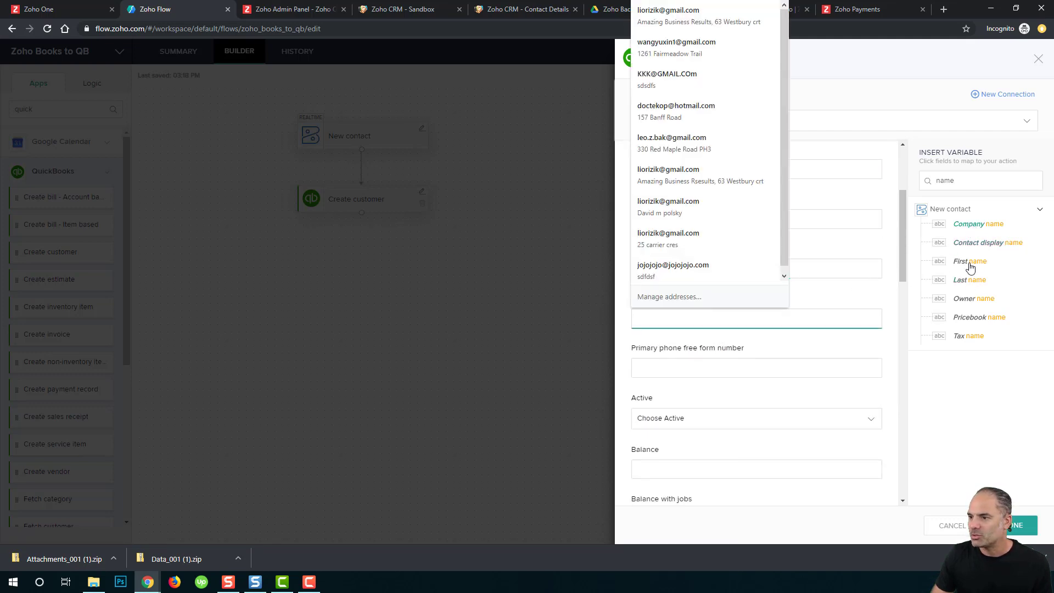
pyautogui.click(964, 180)
pyautogui.click(787, 178)
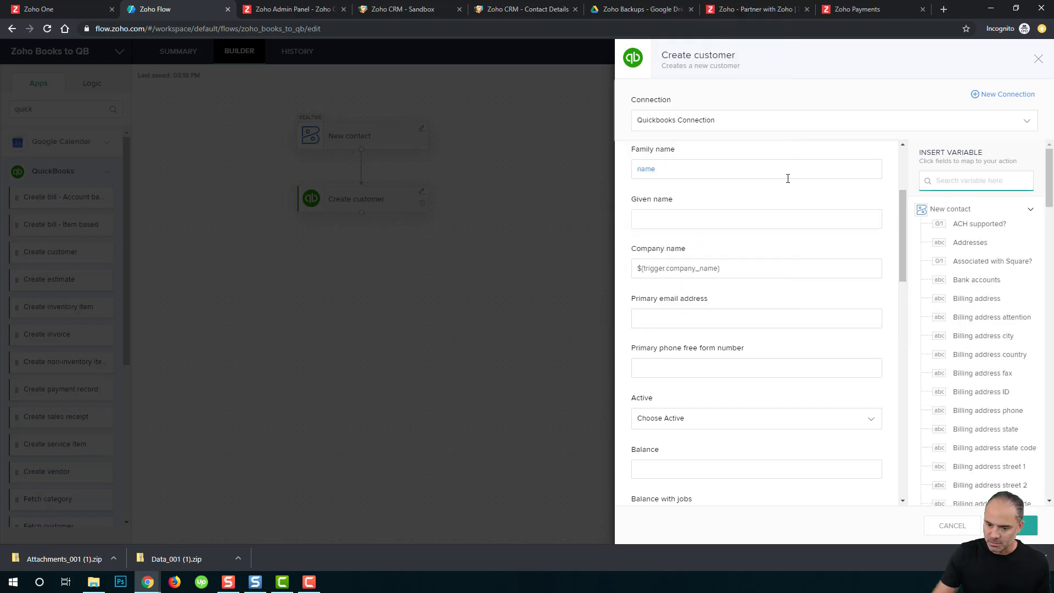
pyautogui.write('ema')
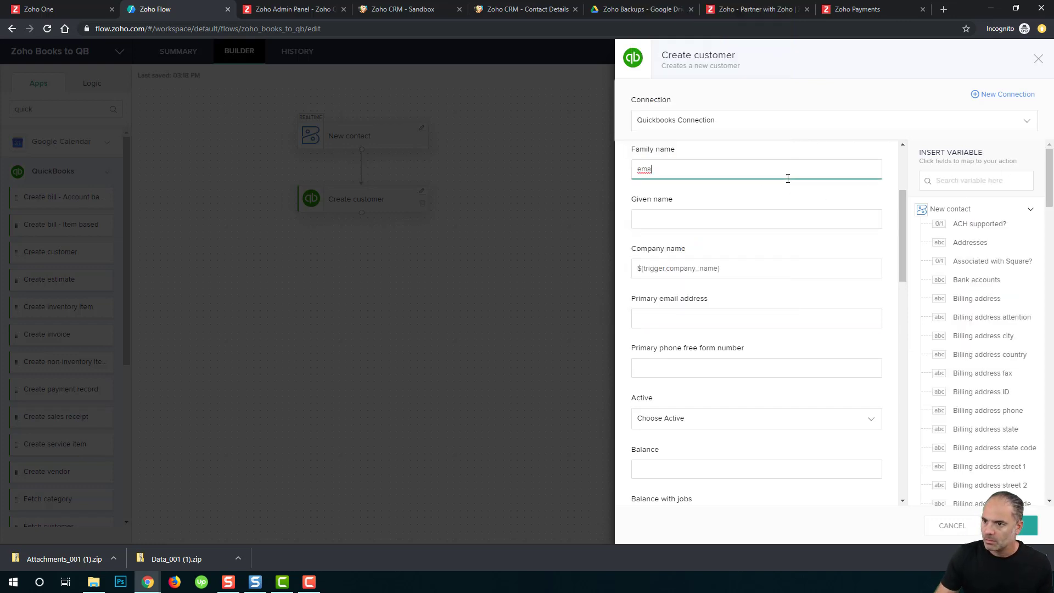
pyautogui.press('BackSpace')
pyautogui.press('BackSpace')
pyautogui.press('BackSpace')
pyautogui.click(941, 180)
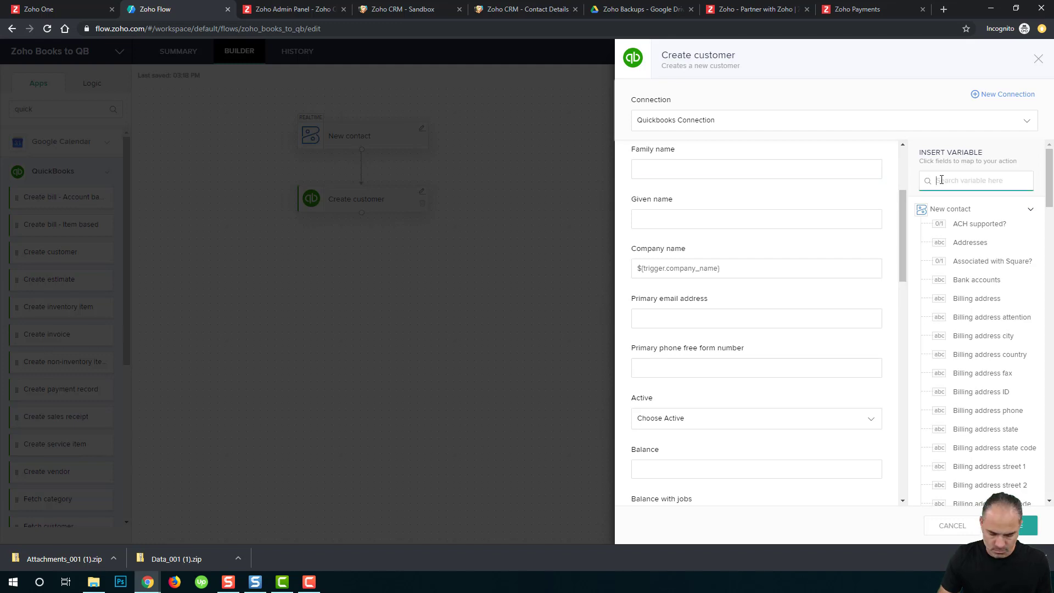
pyautogui.write('ema')
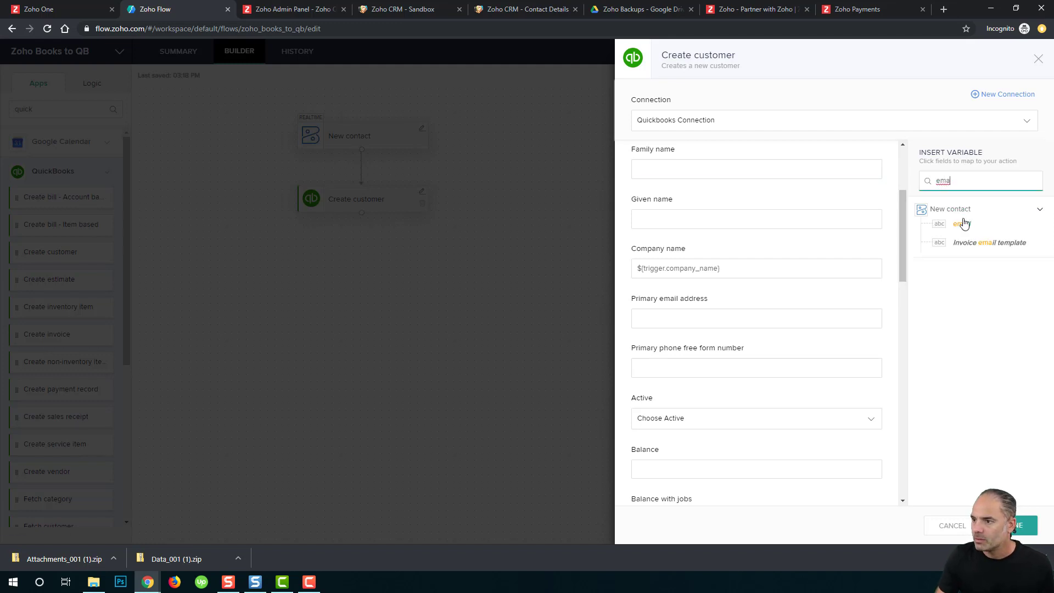
pyautogui.click(702, 325)
pyautogui.click(962, 225)
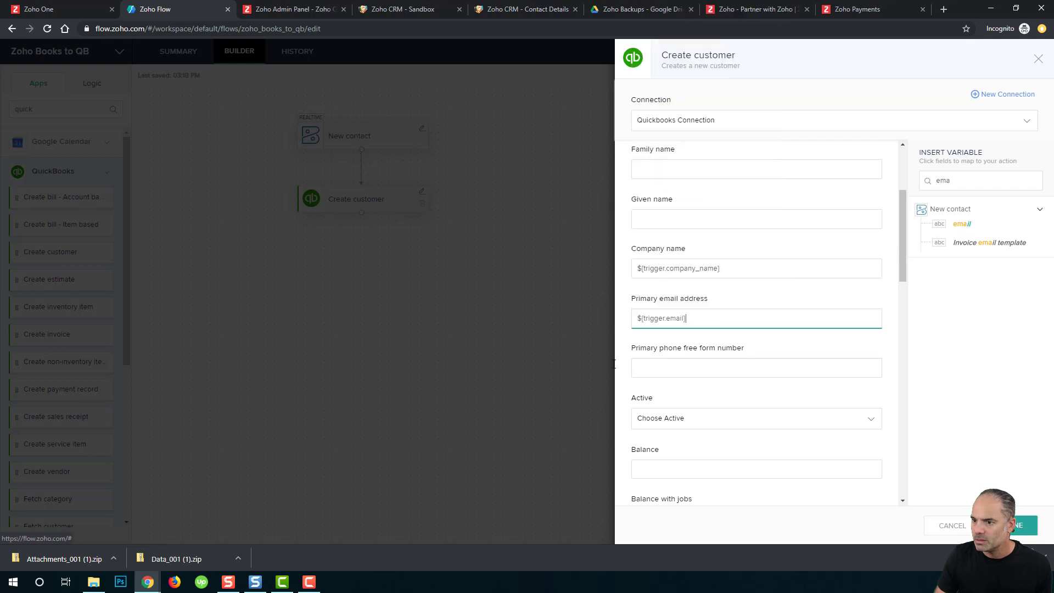
pyautogui.scroll(-10, 765, 252)
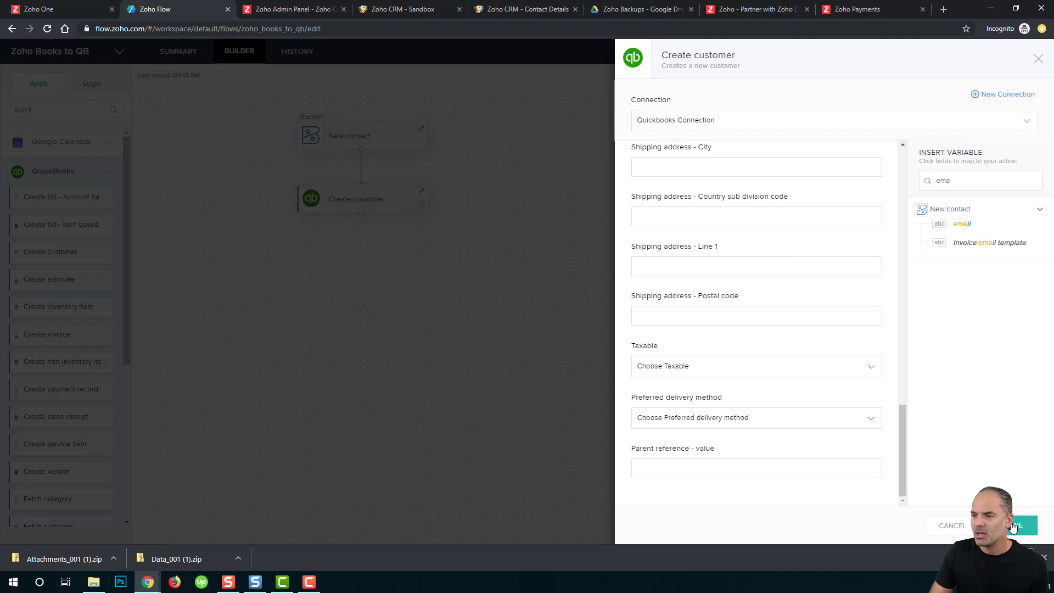
pyautogui.click(1030, 527)
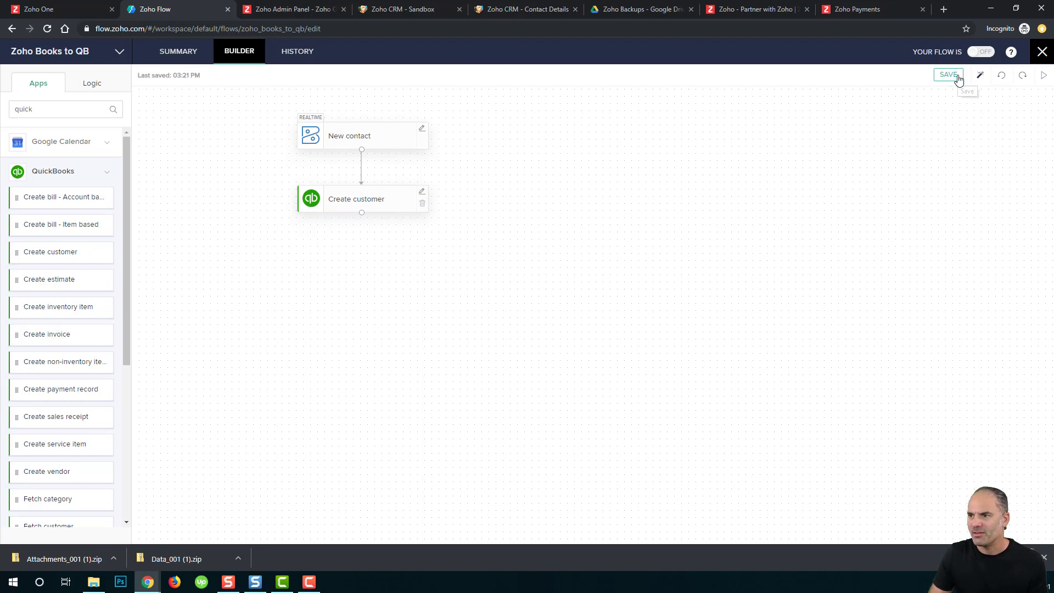
# Step: Switch the Zoho Books to QB flow ON and show the Logic building blocks
pyautogui.click(982, 54)
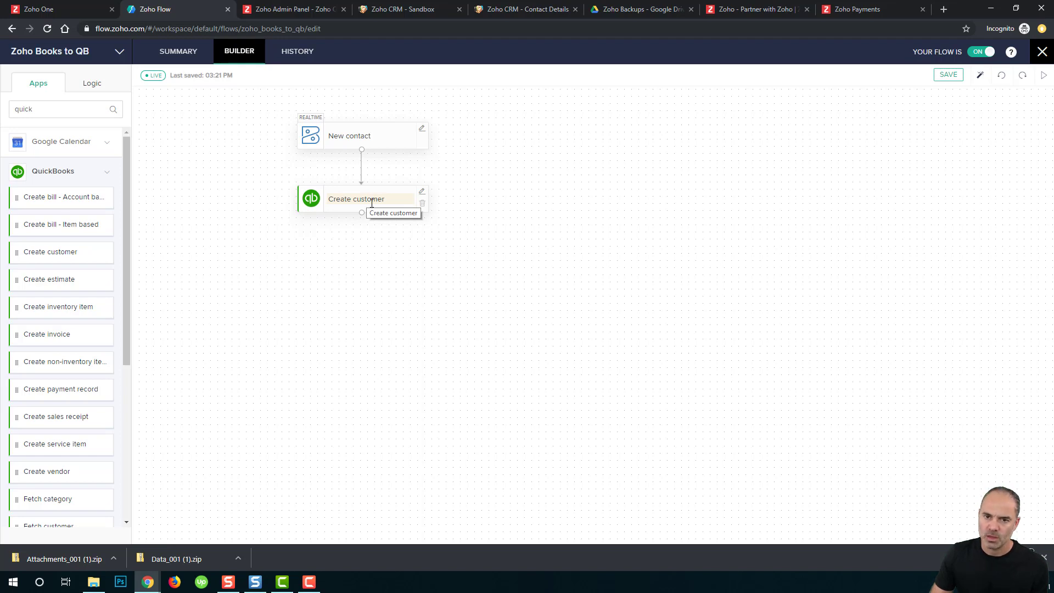
pyautogui.click(97, 86)
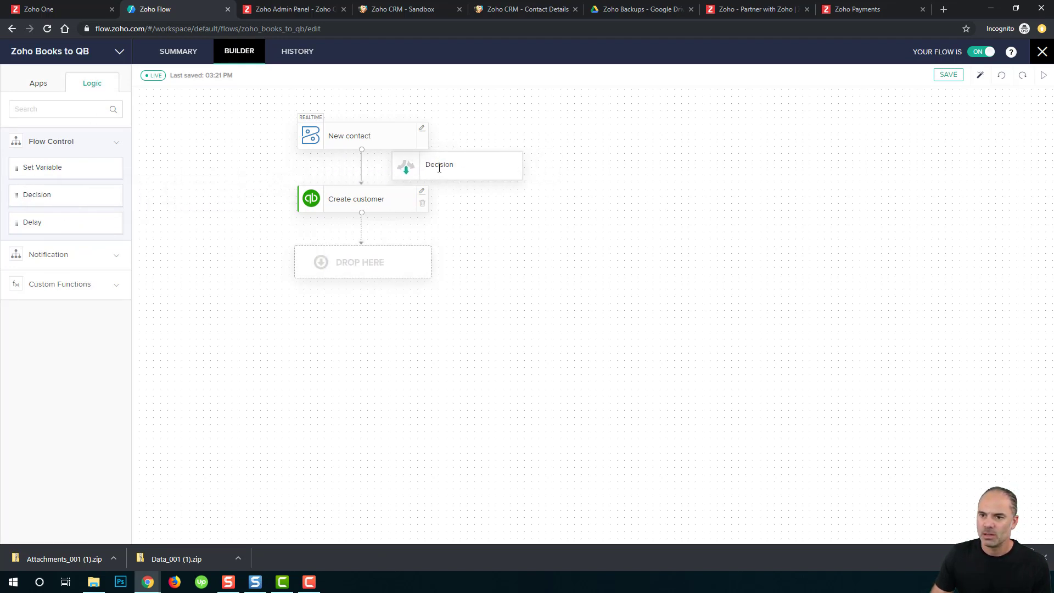
# Step: Add a Decision step to the canvas with New contact routed into it
pyautogui.moveTo(33, 196); pyautogui.dragTo(469, 169)
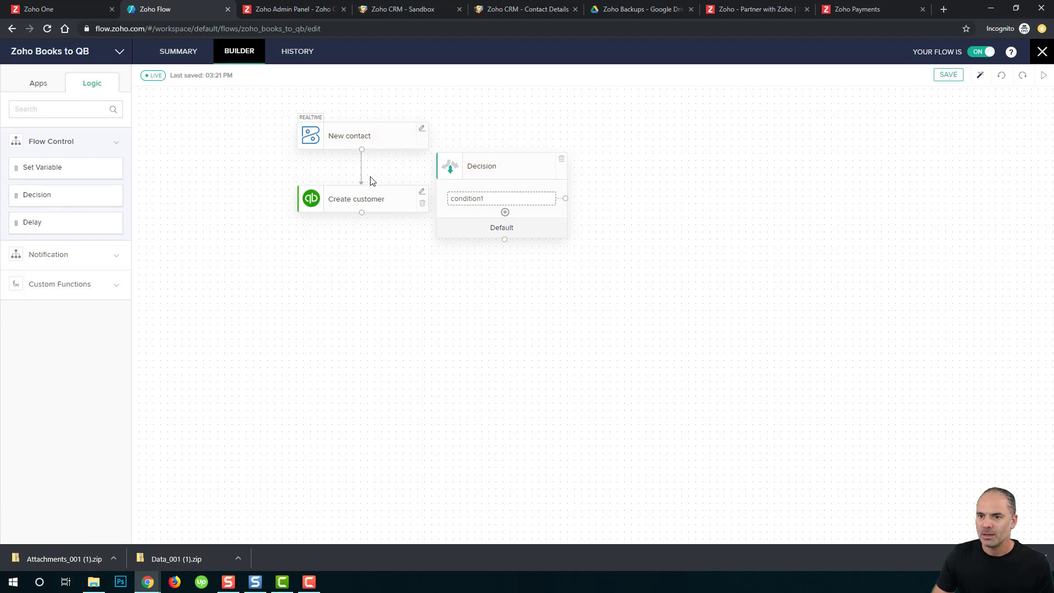
pyautogui.moveTo(361, 189); pyautogui.dragTo(447, 166)
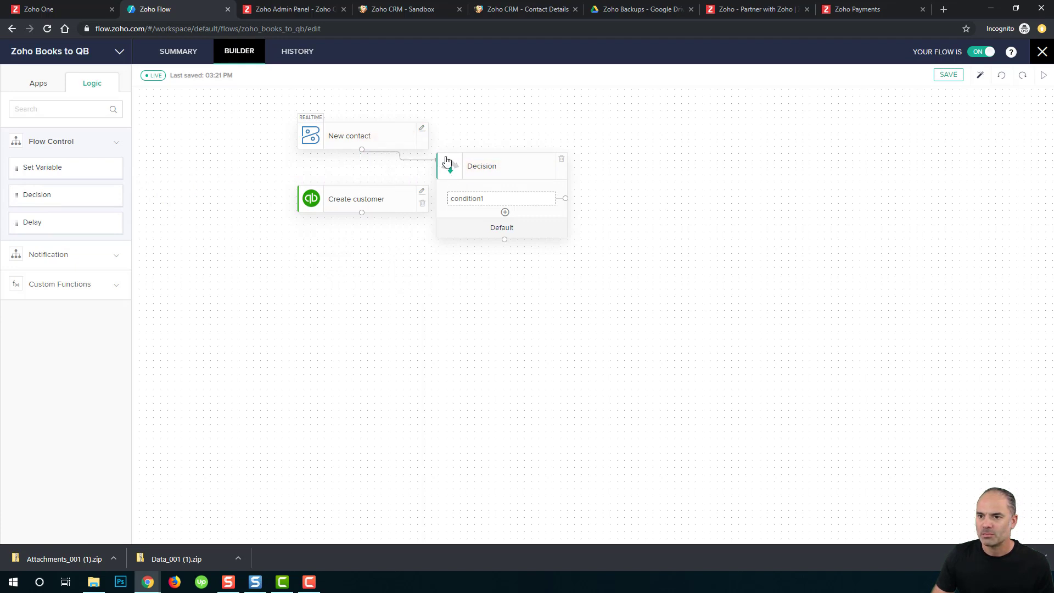
pyautogui.click(504, 159)
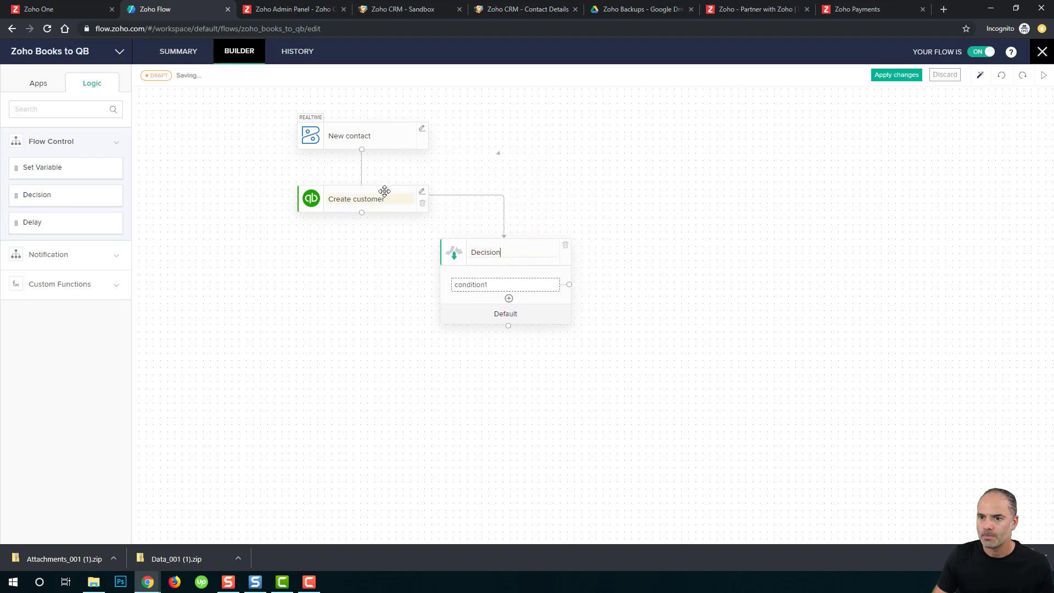
# Step: Reposition Create customer below the Decision and connect condition1's outcome to it
pyautogui.moveTo(380, 192)
pyautogui.mouseDown()
pyautogui.moveTo(528, 370)
pyautogui.moveTo(687, 275)
pyautogui.mouseUp()
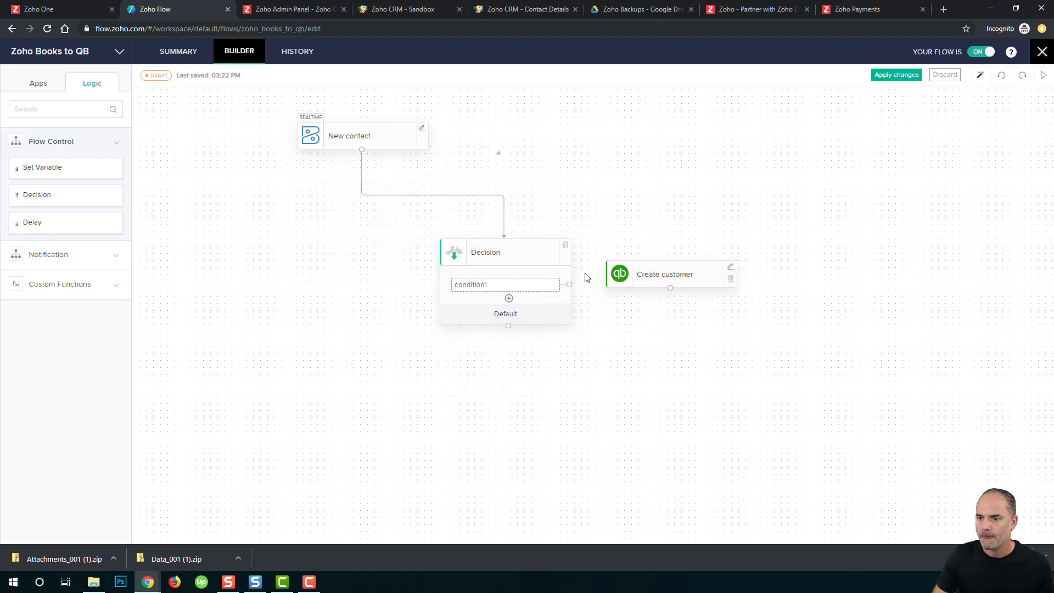
pyautogui.moveTo(569, 285); pyautogui.dragTo(614, 274)
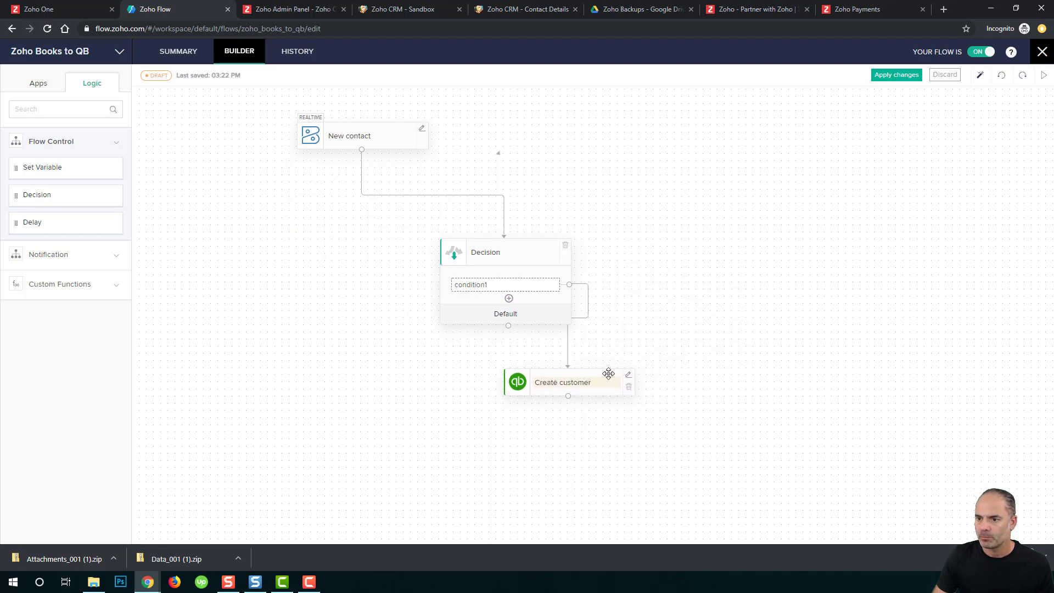
pyautogui.moveTo(688, 264); pyautogui.dragTo(647, 377)
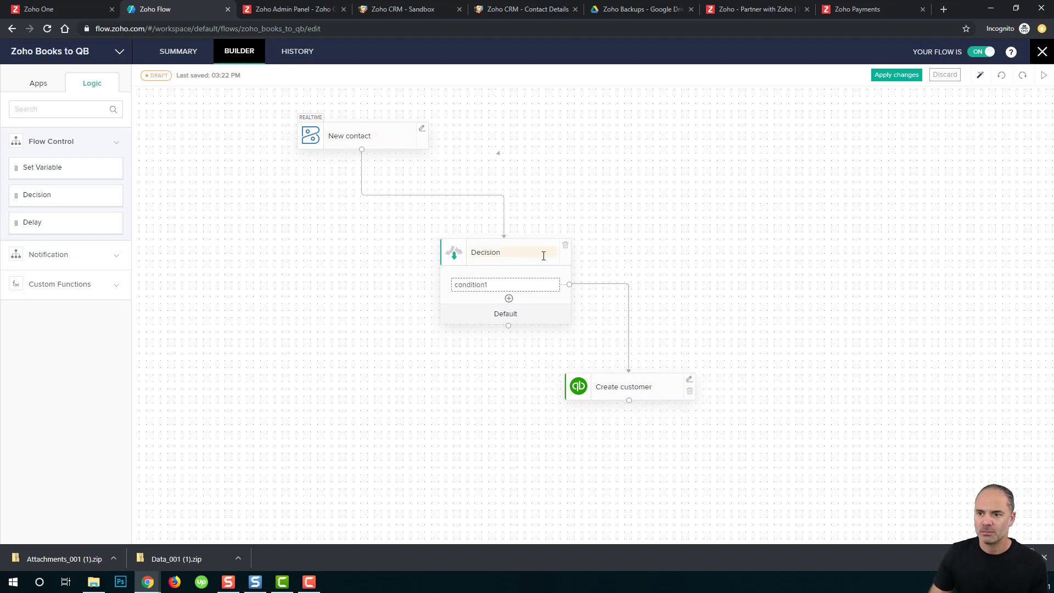
# Step: In condition1's settings, choose the 'is not null' comparison operator
pyautogui.moveTo(486, 285)
pyautogui.click(540, 286)
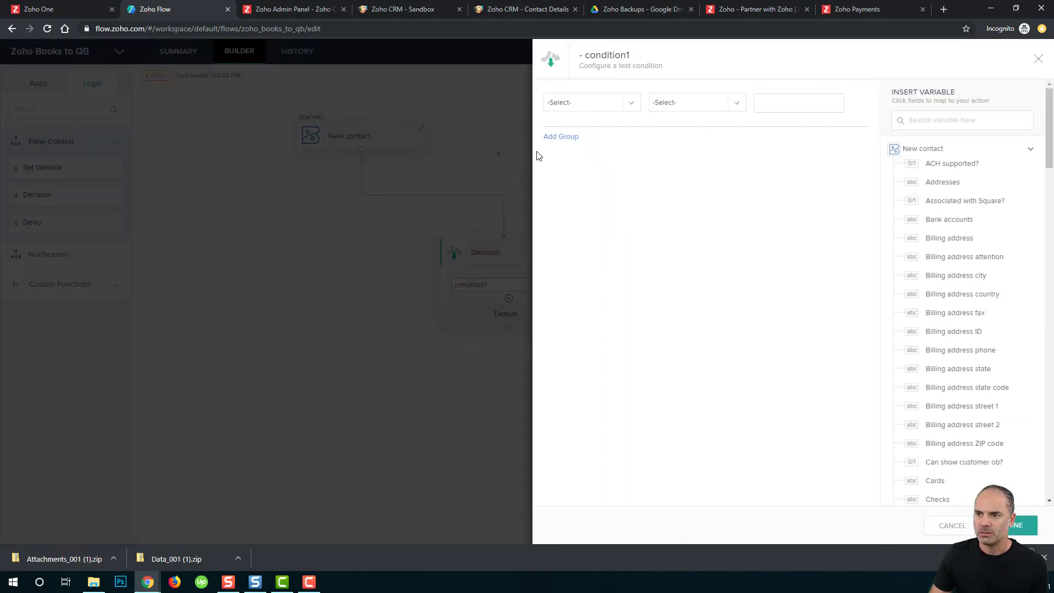
pyautogui.click(967, 350)
pyautogui.click(937, 122)
pyautogui.write('ema')
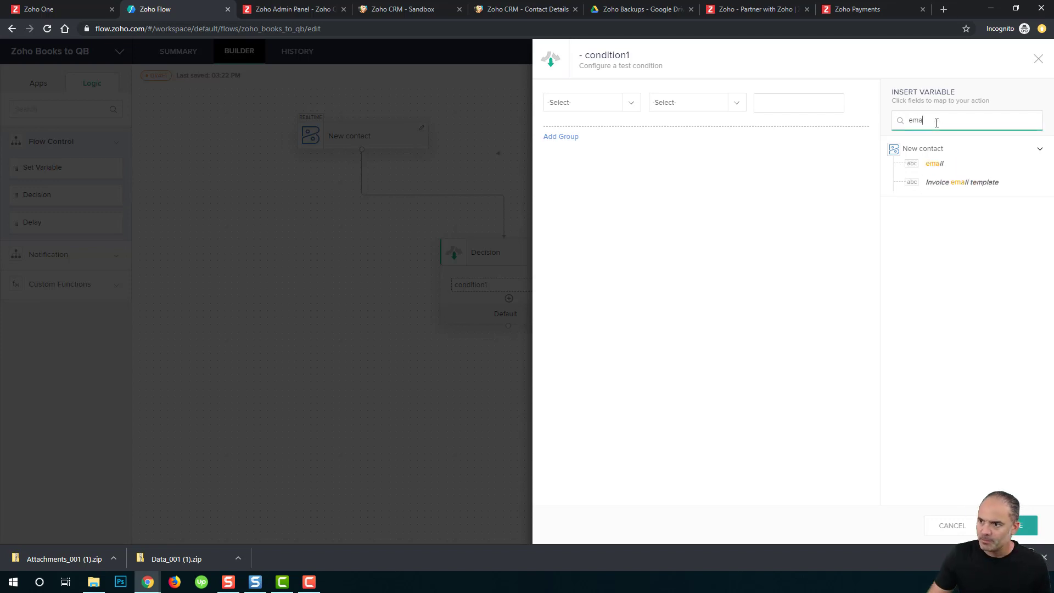
pyautogui.click(939, 164)
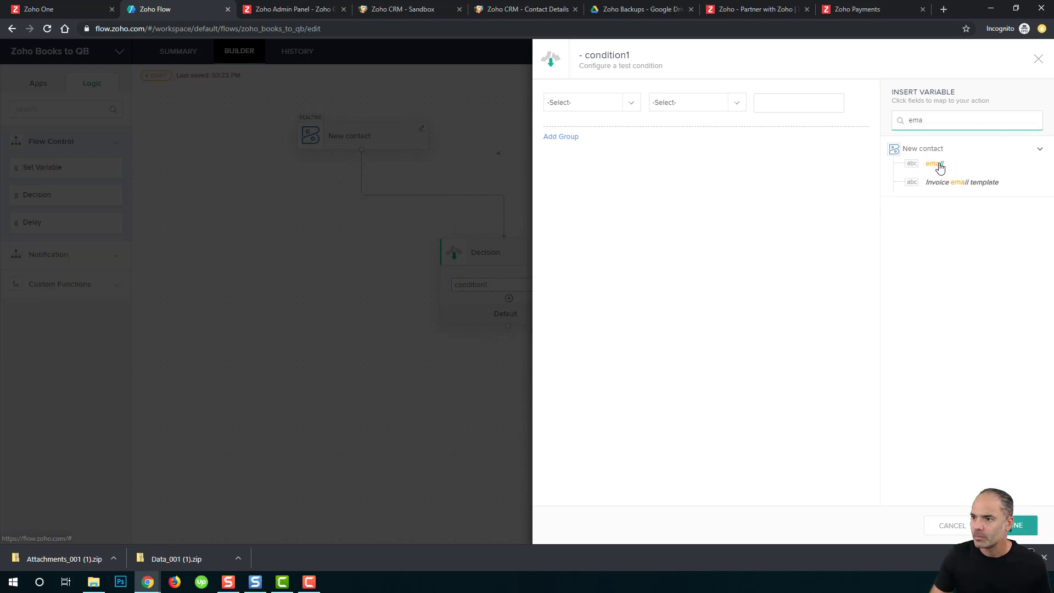
pyautogui.click(704, 104)
pyautogui.click(684, 256)
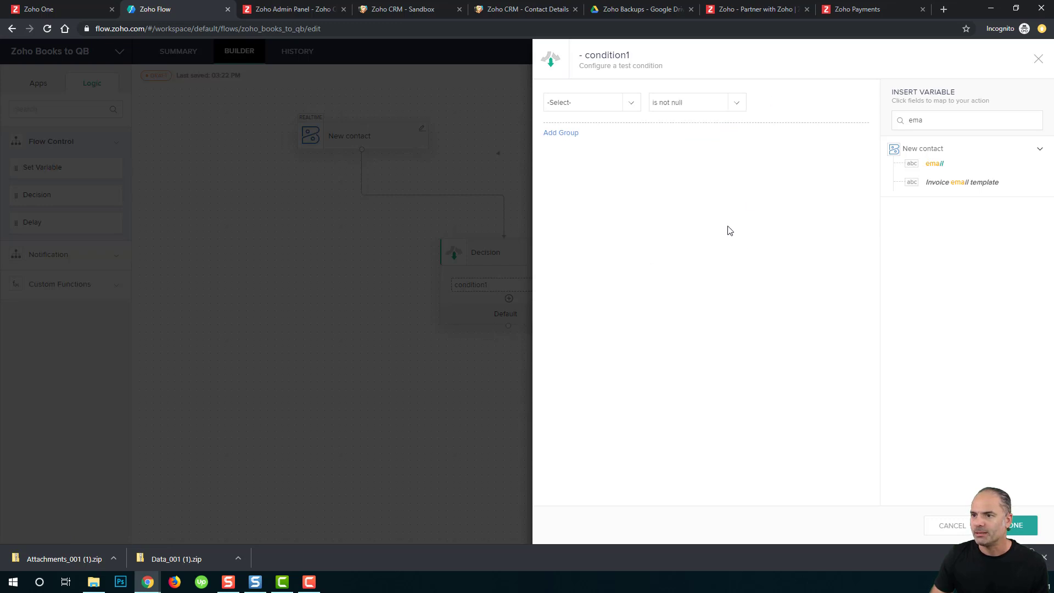
# Step: Set condition1 to test the contact's Email field is not null and save it with Done
pyautogui.click(635, 105)
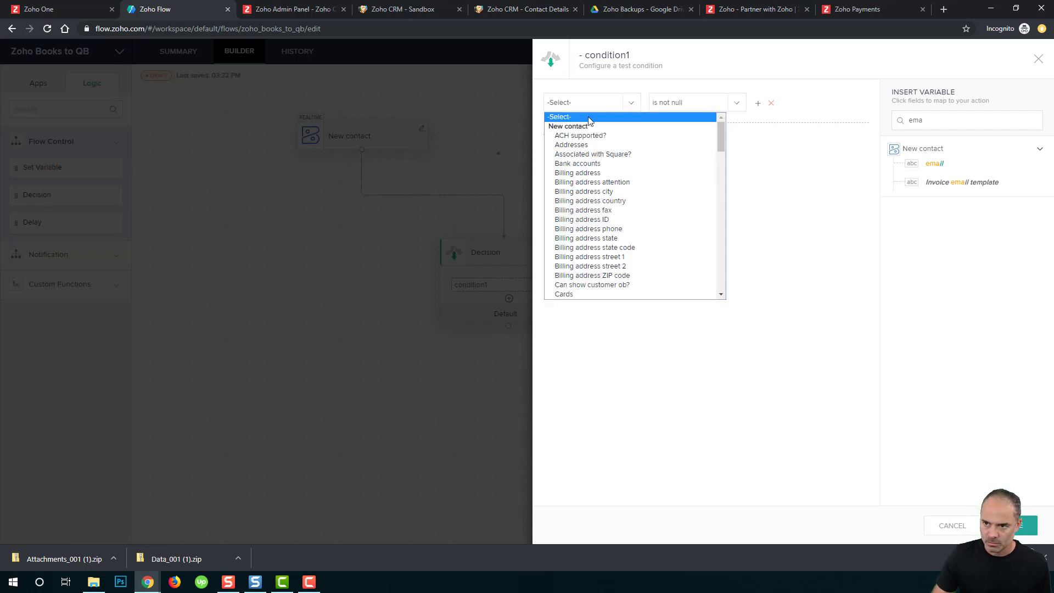
pyautogui.scroll(-2, 584, 152)
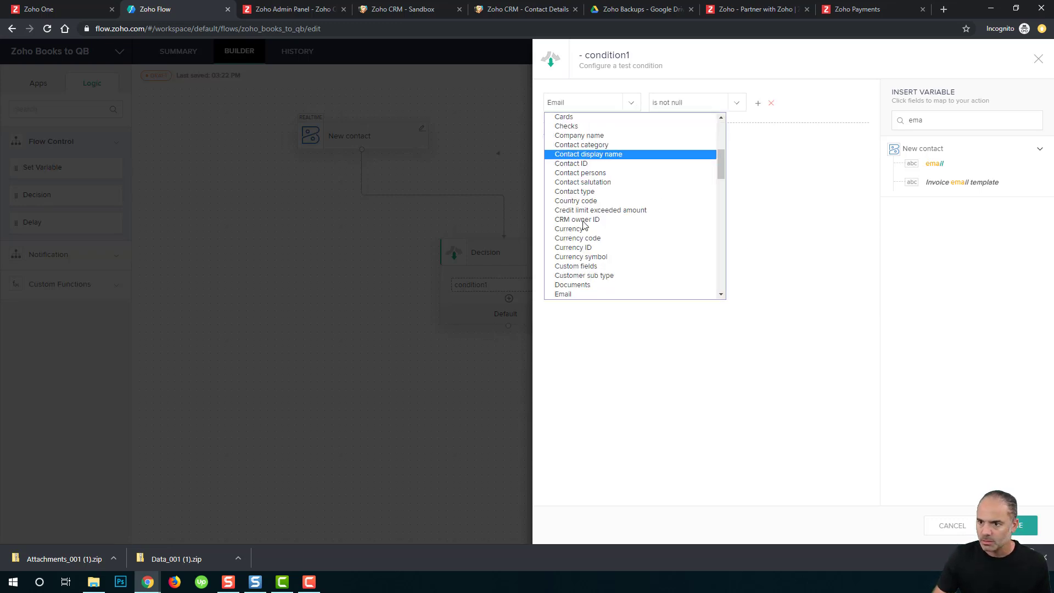
pyautogui.click(579, 294)
pyautogui.click(689, 102)
pyautogui.click(702, 200)
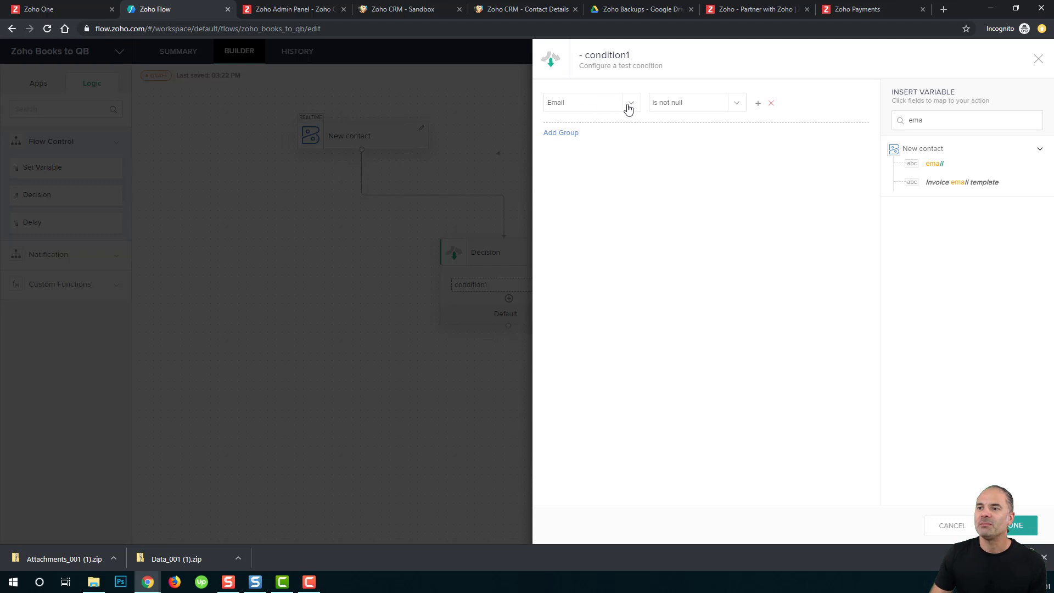
pyautogui.click(1012, 526)
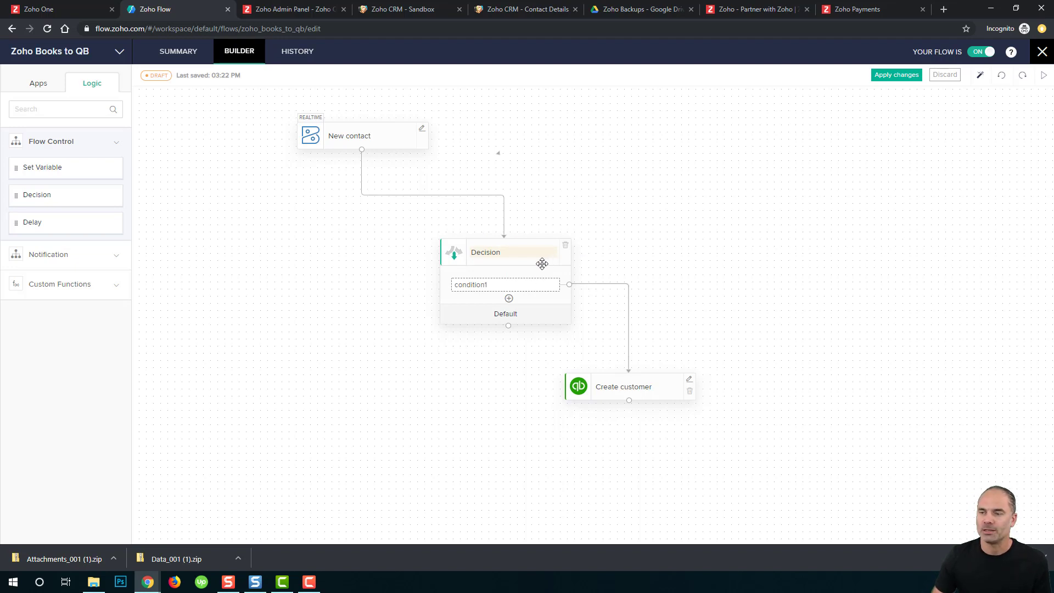
# Step: Apply the pending Decision changes and confirm with APPLY so the flow is live again
pyautogui.click(905, 77)
pyautogui.click(567, 343)
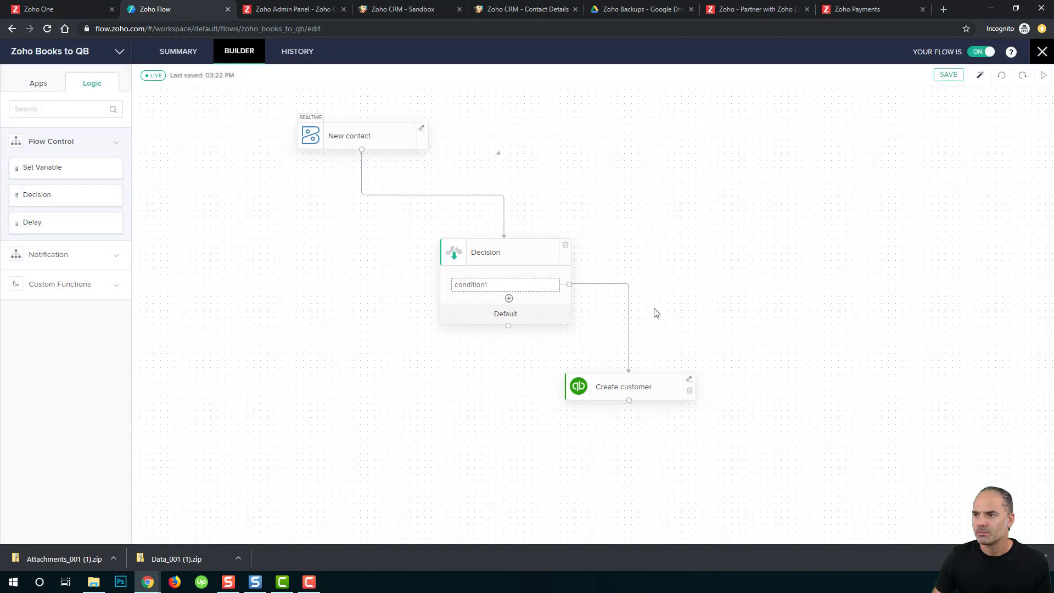